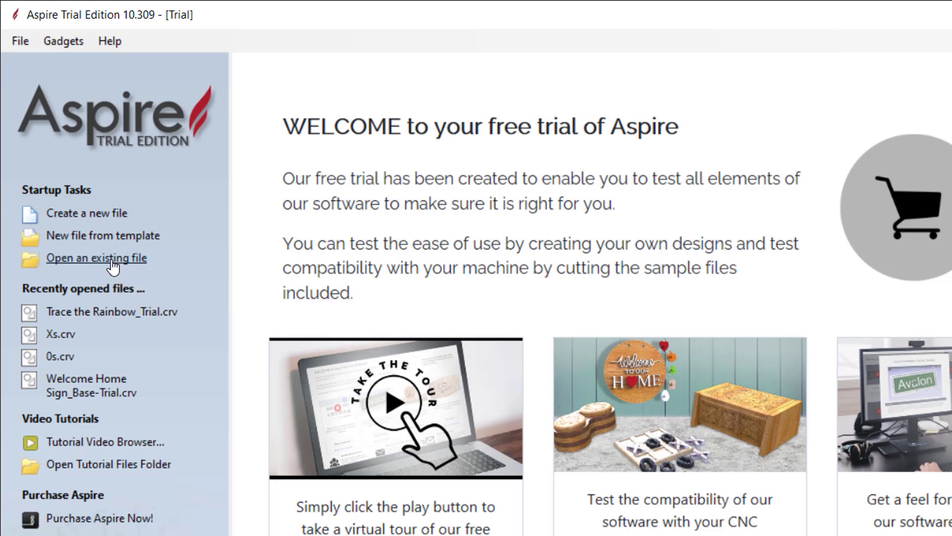
Cancel browsing for an existing job and start a new empty job instead.
click(126, 260)
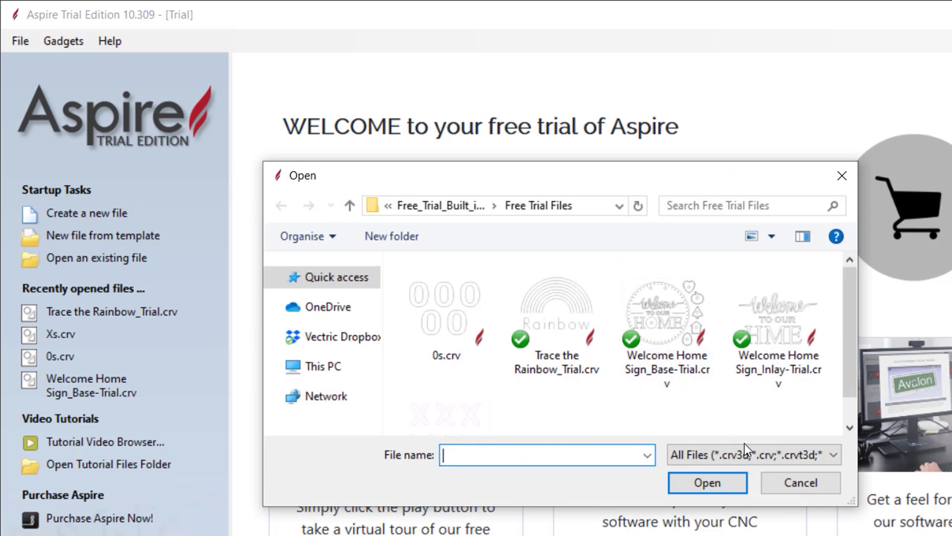
click(803, 489)
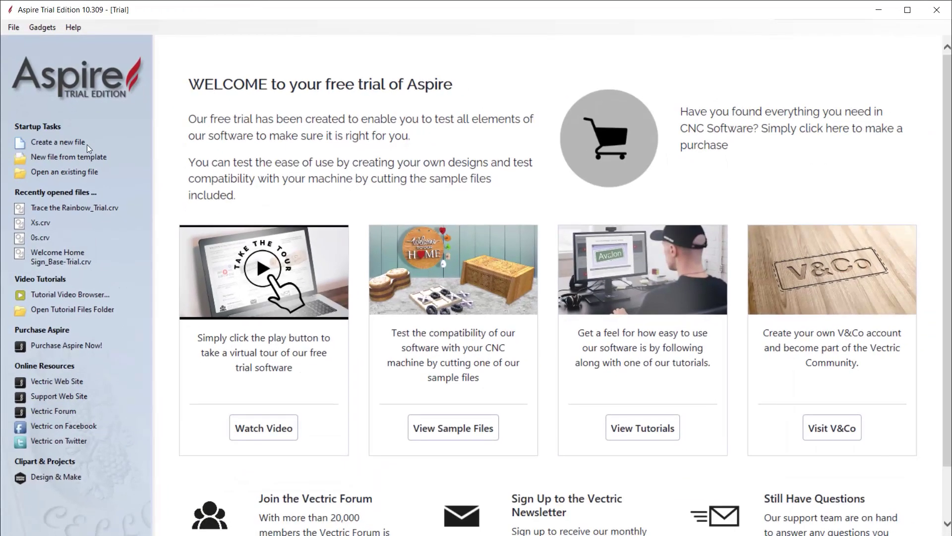
click(85, 144)
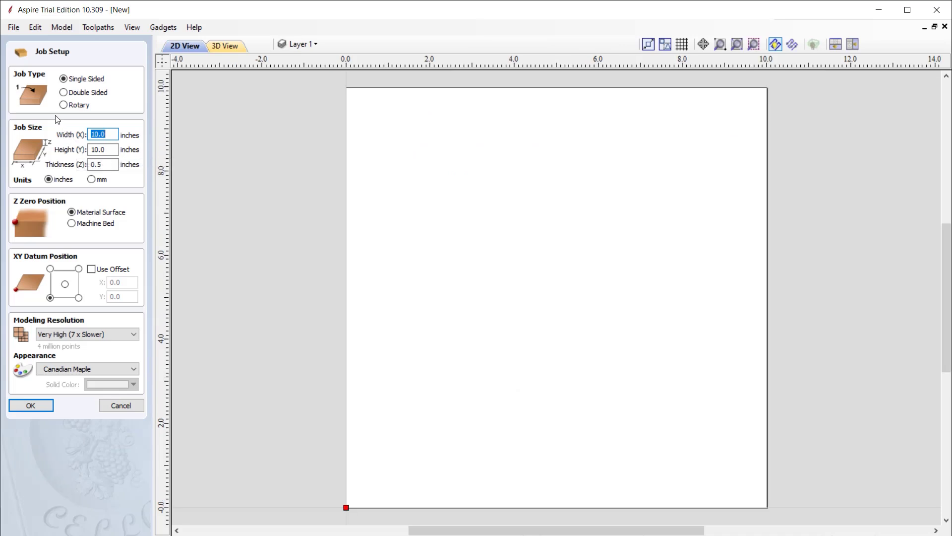
click(83, 94)
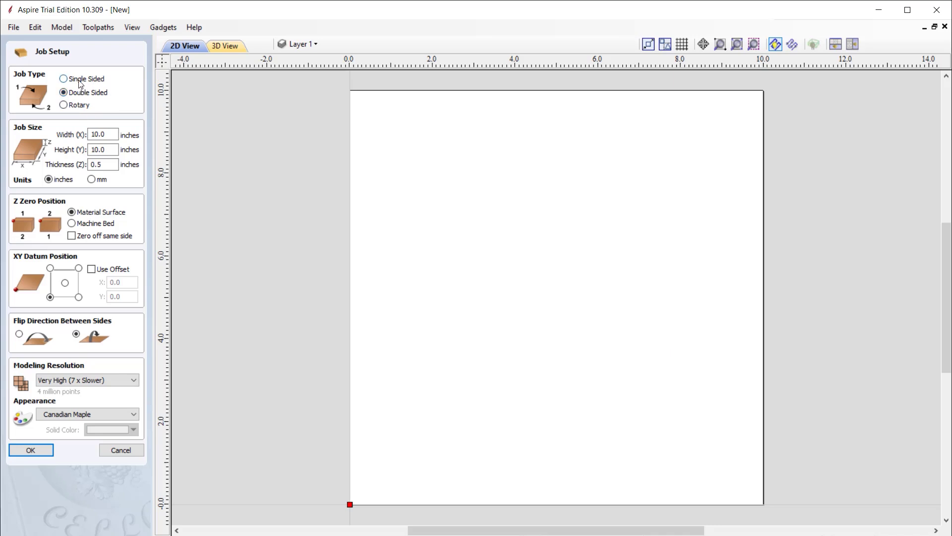
click(79, 82)
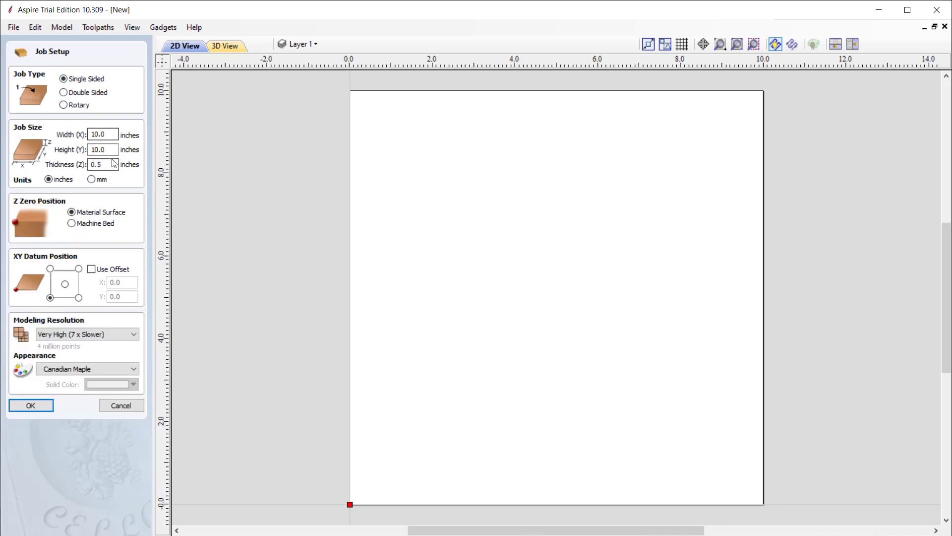
click(102, 166)
click(79, 297)
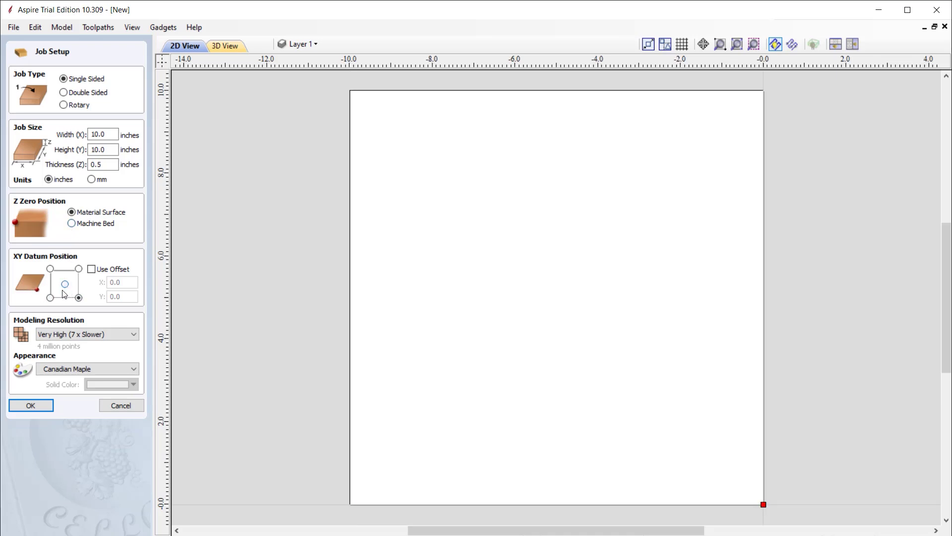
click(64, 284)
click(50, 298)
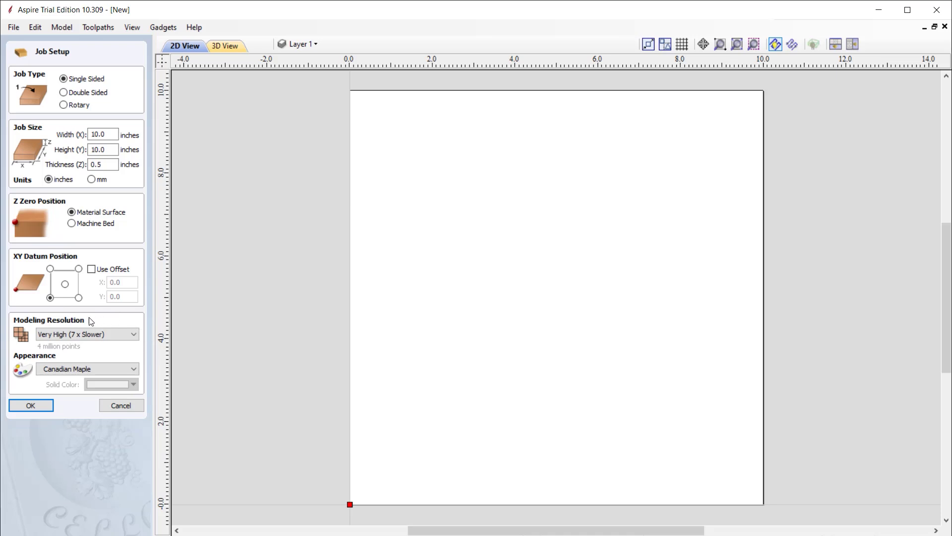
click(91, 334)
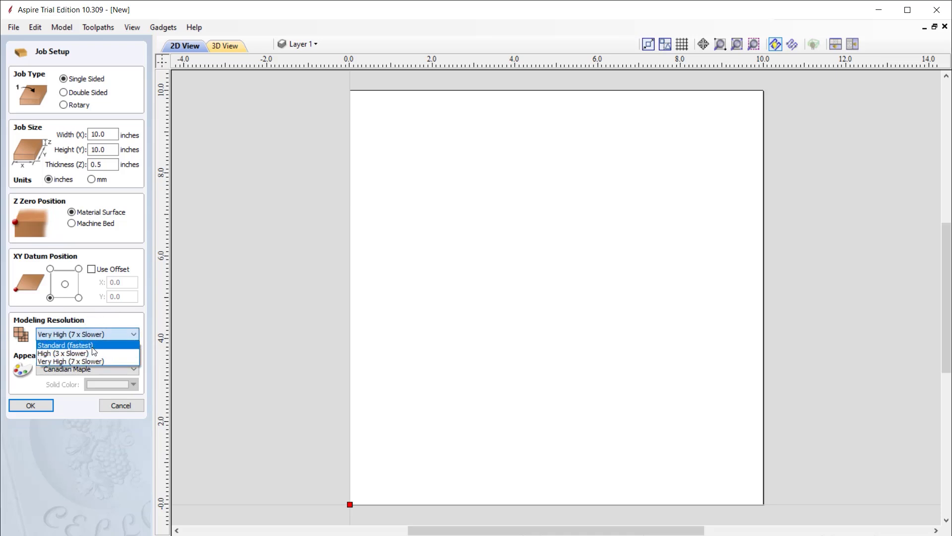
click(93, 361)
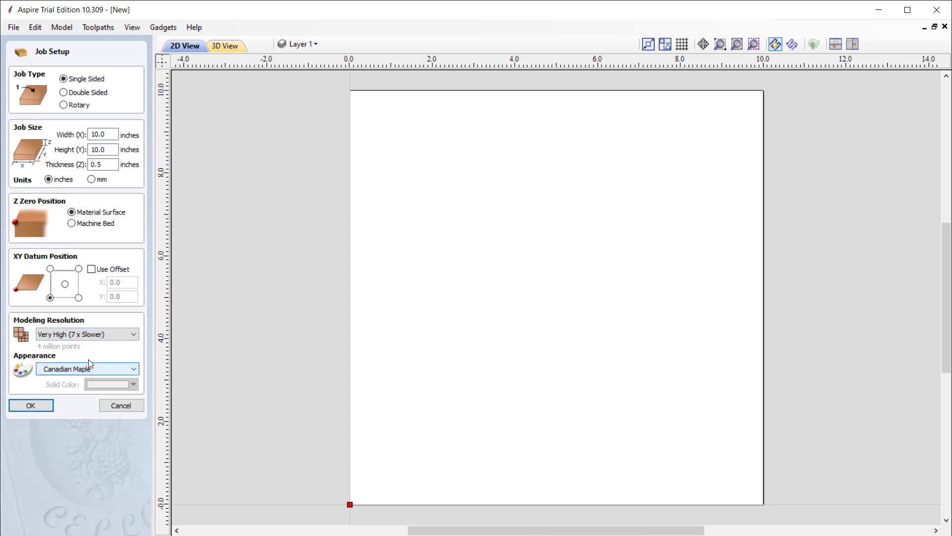
click(31, 406)
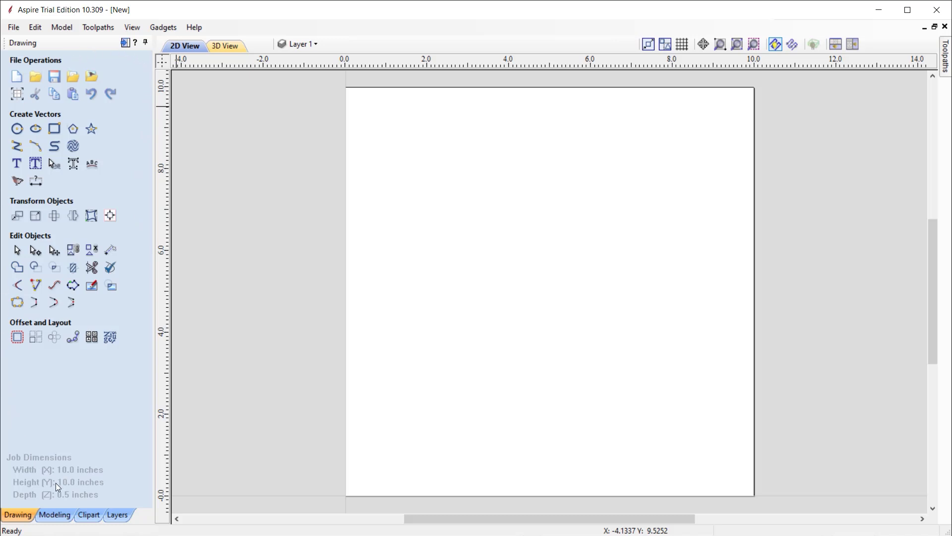
Look through the Modeling, Clipart and Layers tabs, back to Drawing, and tile the 2D/3D views.
click(55, 515)
click(89, 515)
click(117, 515)
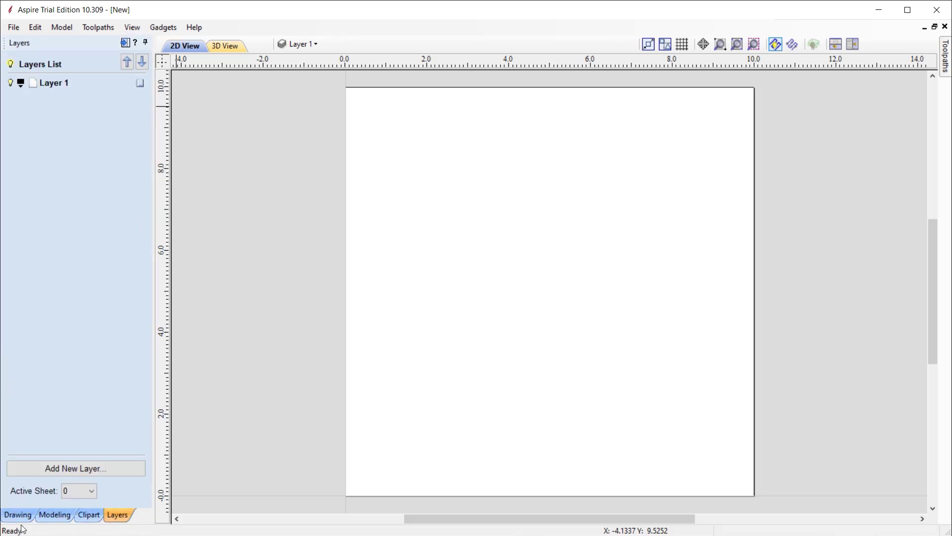
click(20, 516)
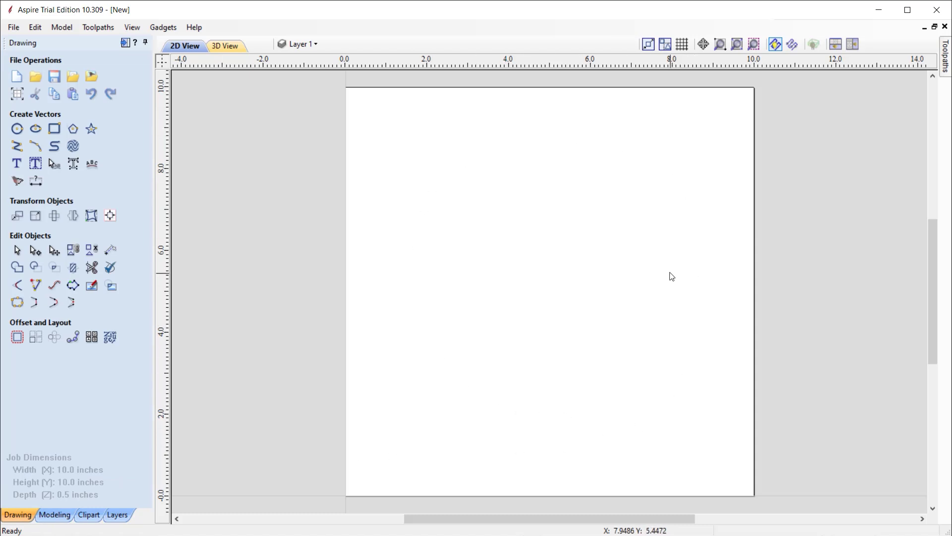
click(853, 45)
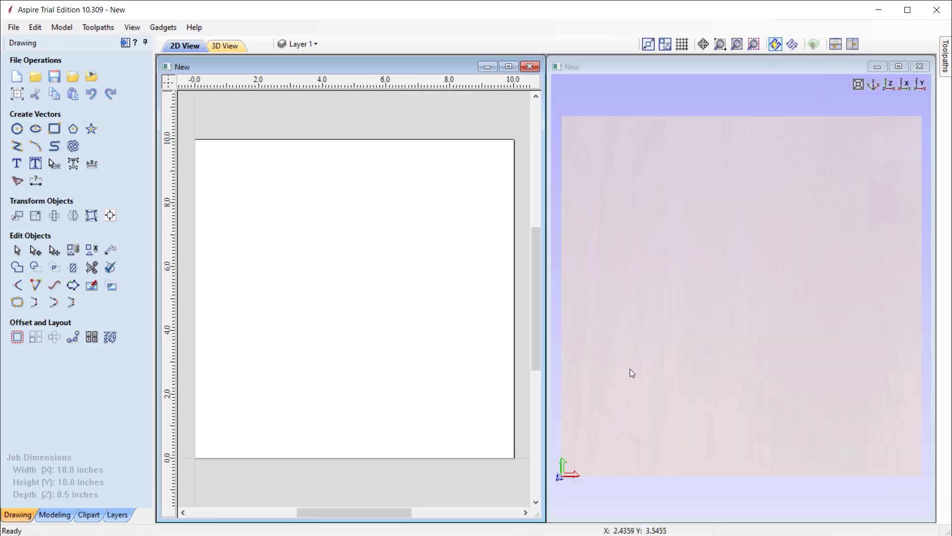
Orbit the 3D board preview, reset it to the top view, and open the Toolpaths panel.
drag(645, 429, 674, 357)
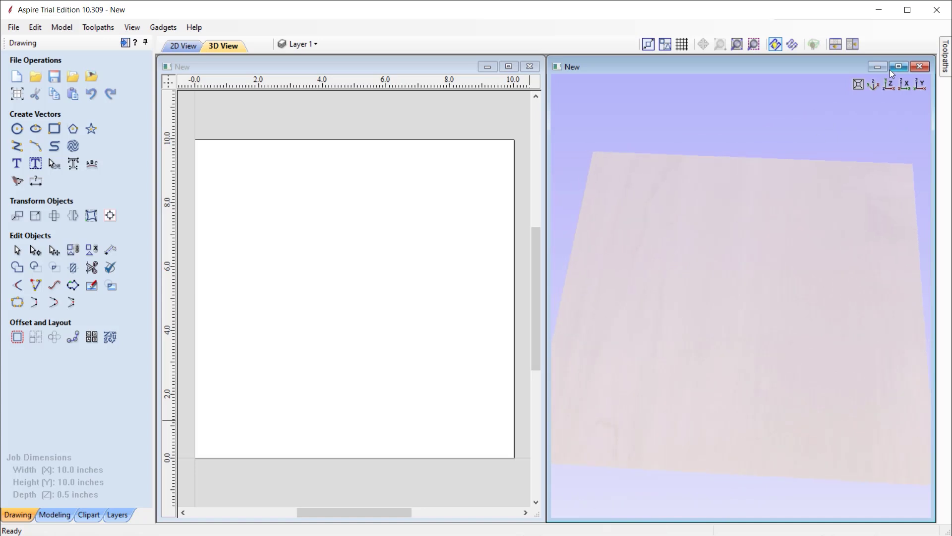
click(889, 85)
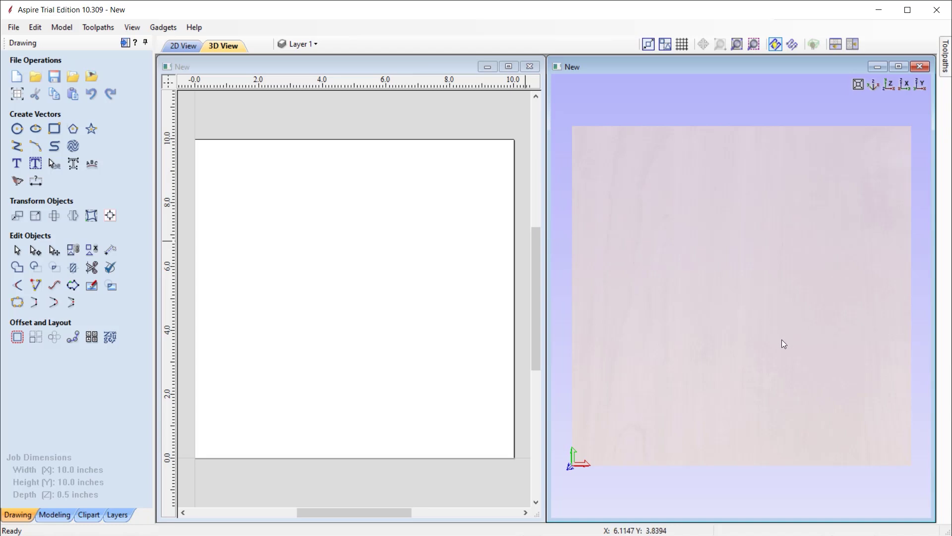
drag(782, 340, 871, 133)
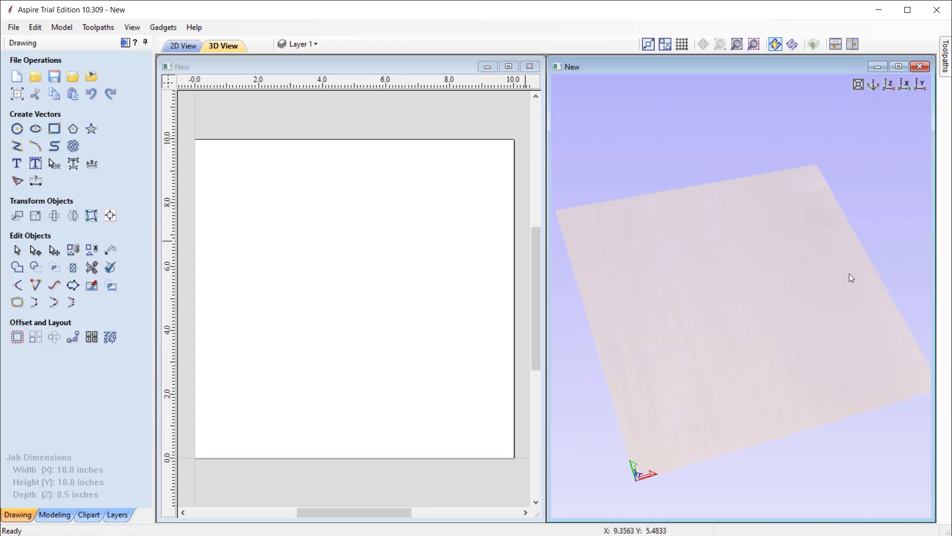
click(890, 85)
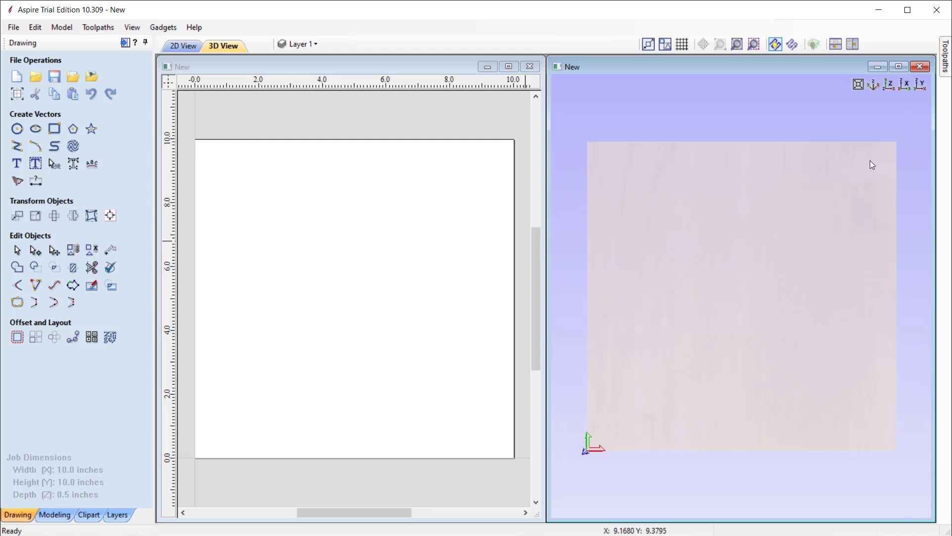
click(946, 72)
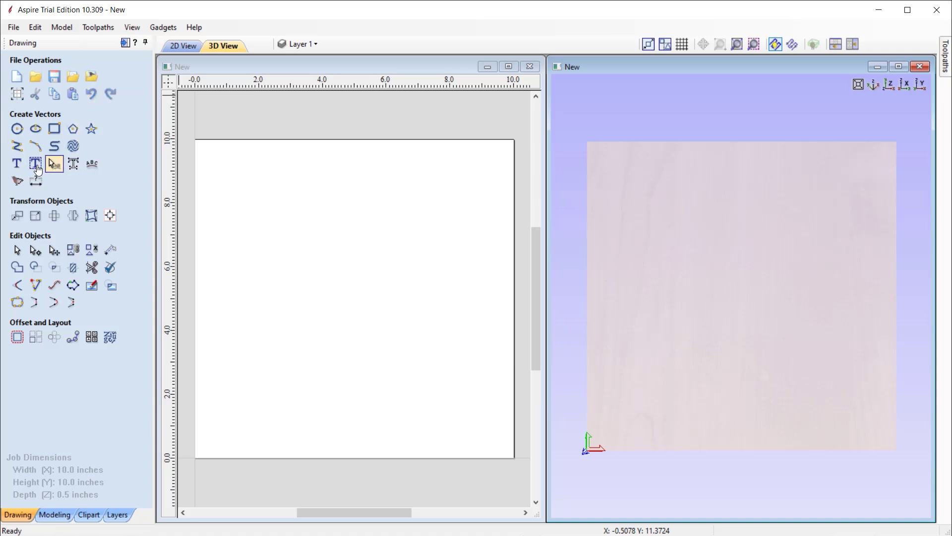
click(17, 128)
drag(275, 231, 301, 267)
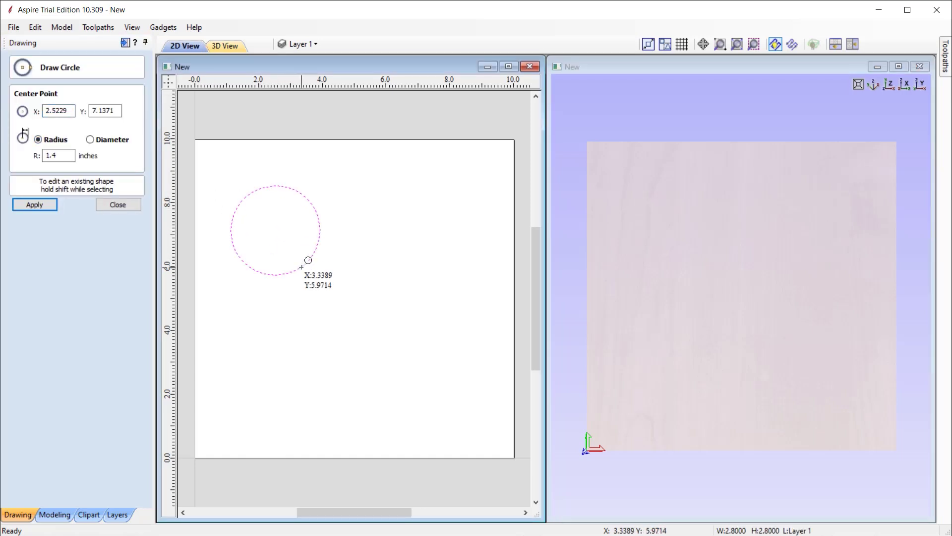
key(Escape)
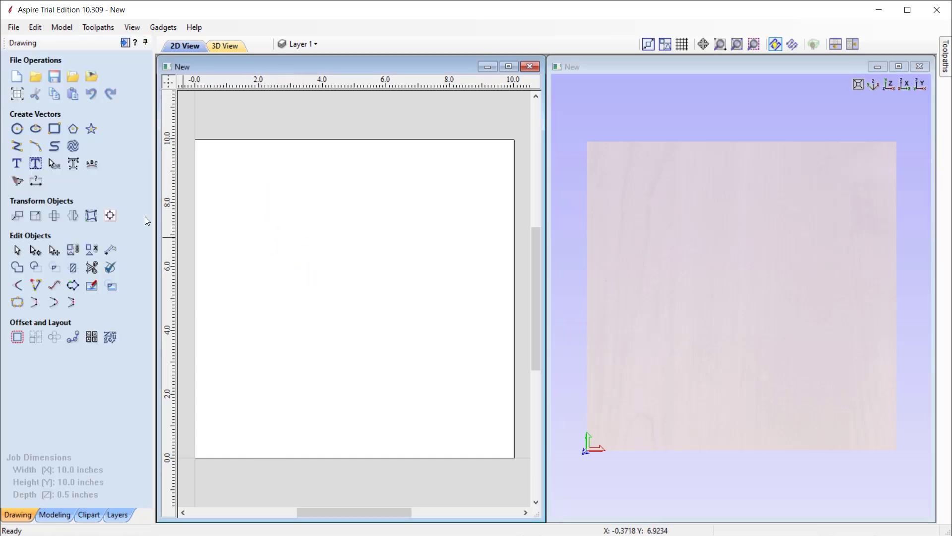
click(35, 146)
click(282, 244)
click(273, 337)
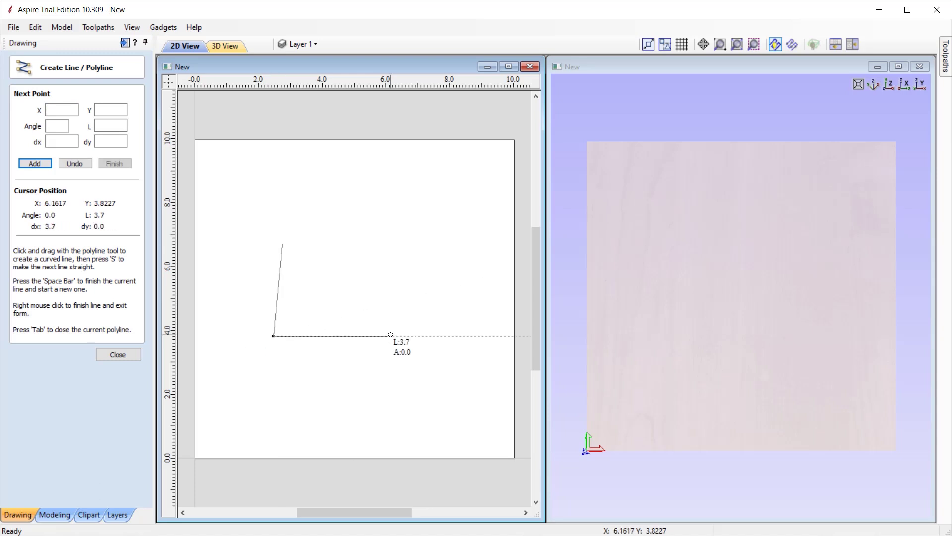
right_click(390, 334)
key(Delete)
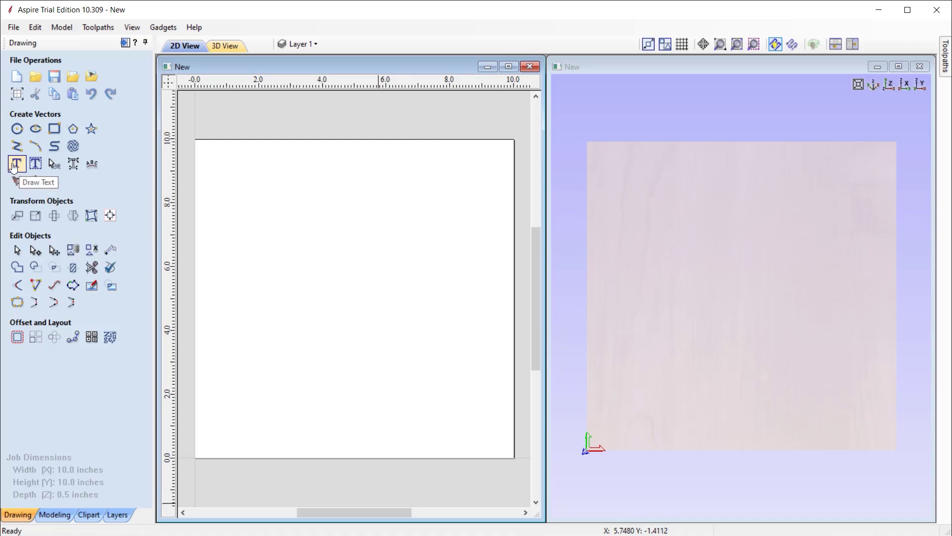
click(17, 165)
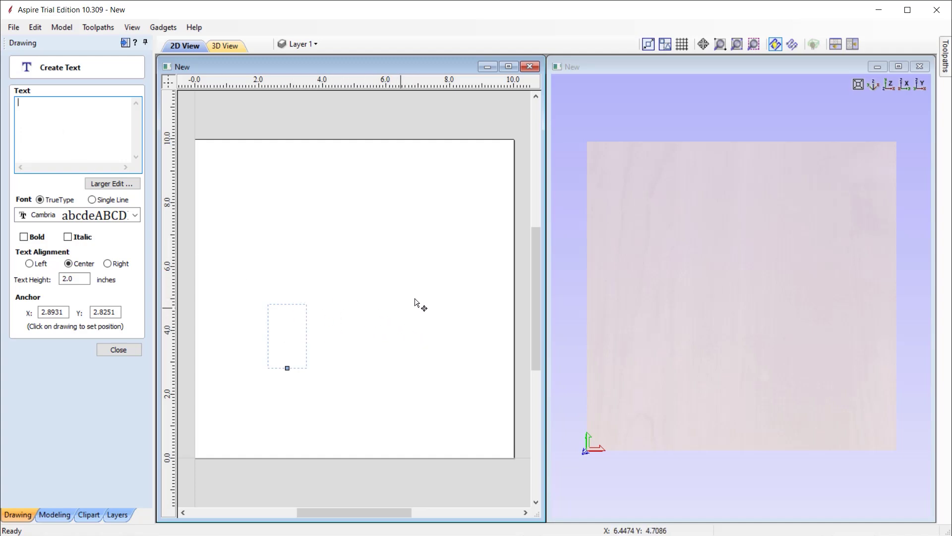
Position the text near the board centre and choose the Cambria font.
click(366, 292)
click(348, 315)
click(73, 214)
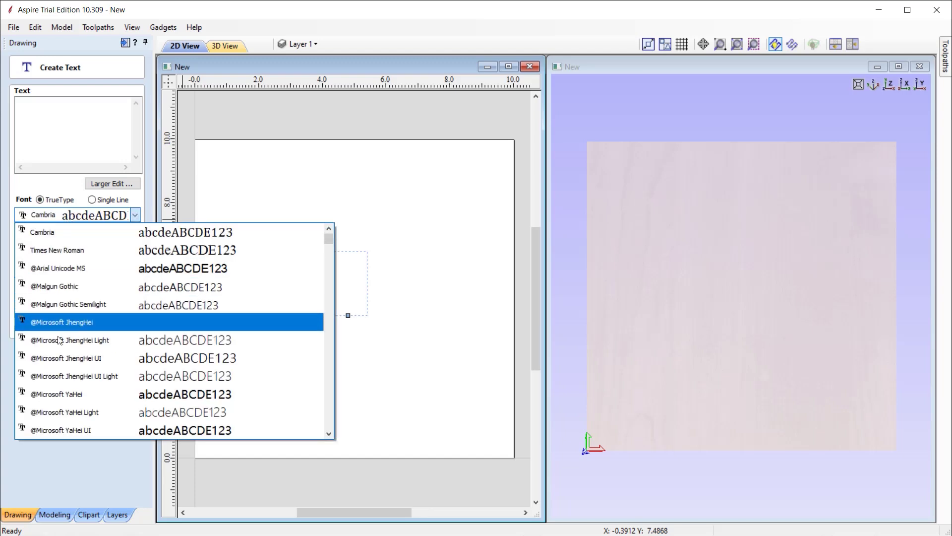
click(67, 239)
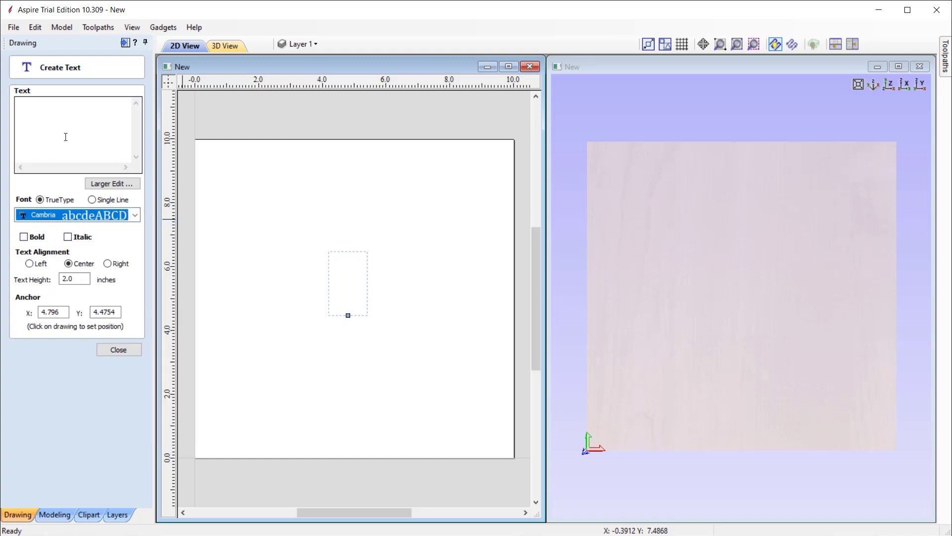
Enter 'Vectric' as the text, finish it, and select it on the board.
click(70, 132)
text(Vectr)
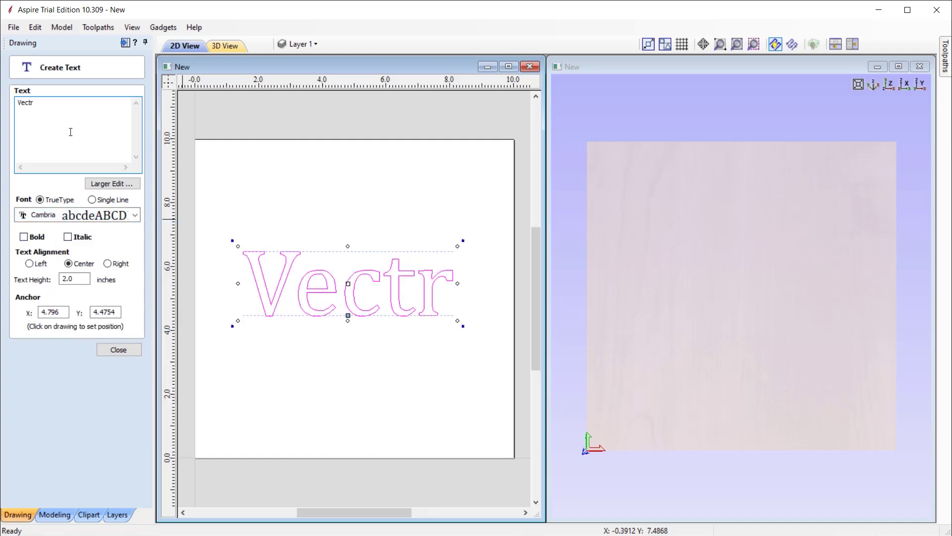
text(ic)
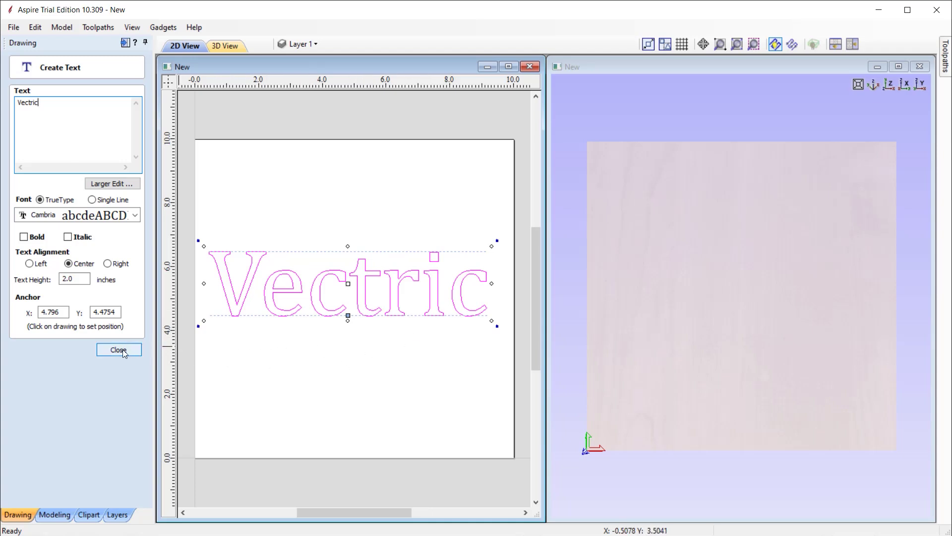
click(123, 349)
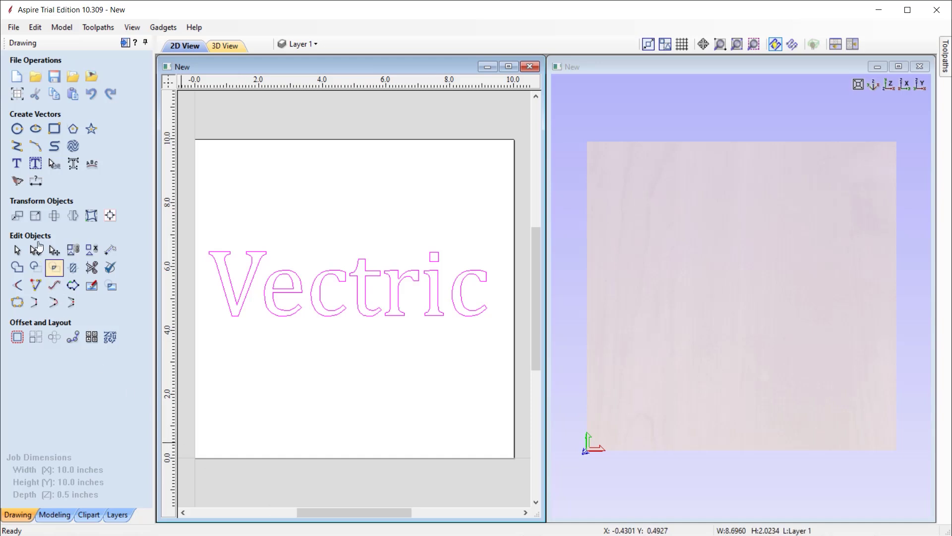
click(310, 278)
Trial-rotate the Vectric text, undo it, then view the Modeling tools and Clipart library.
drag(495, 241, 488, 274)
key(ctrl+z)
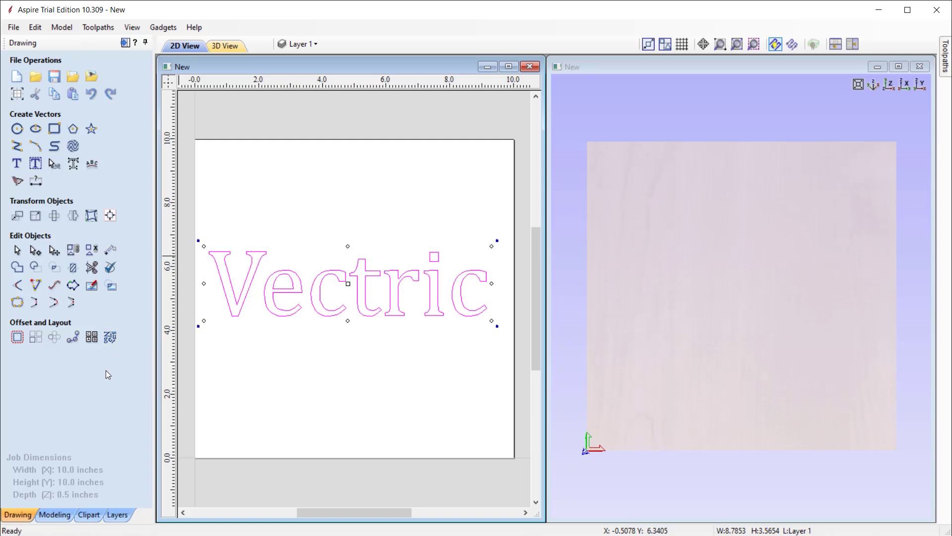
click(52, 516)
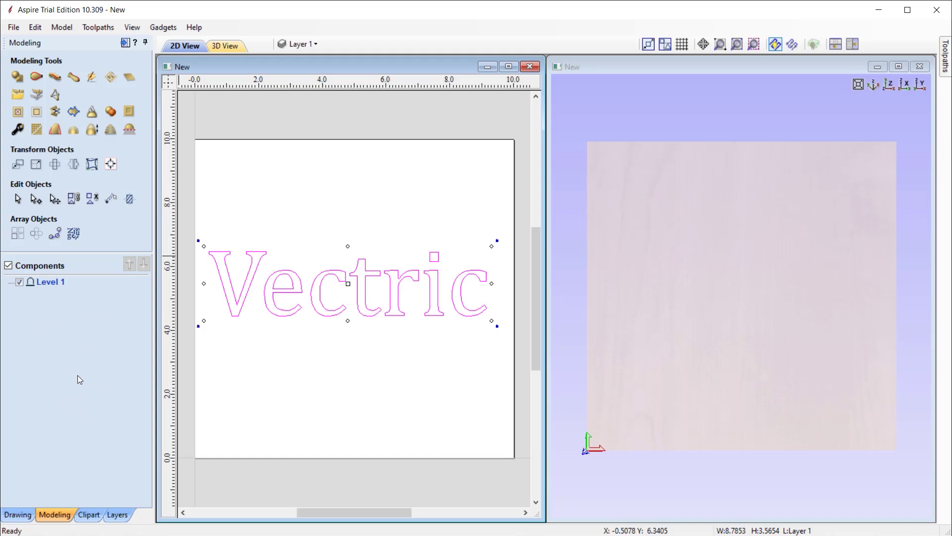
click(88, 519)
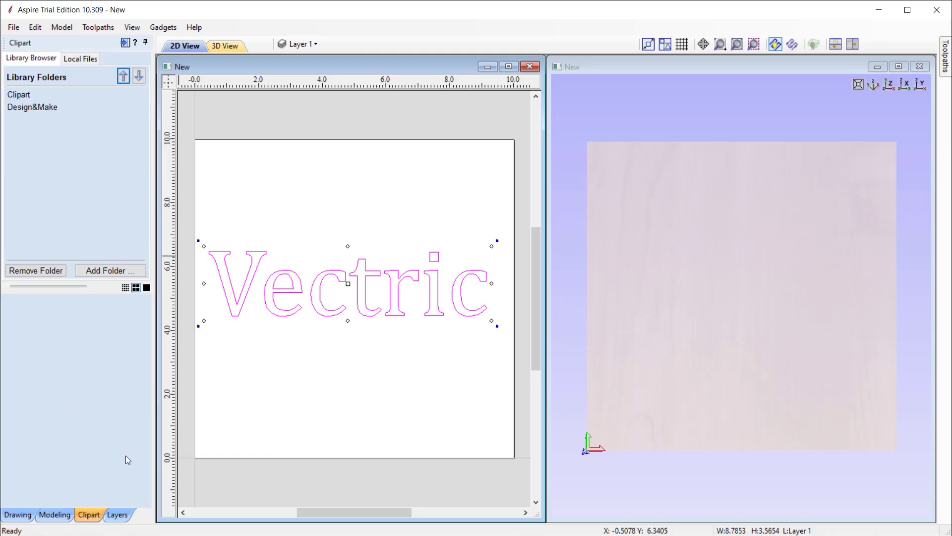
Expand the Clipart folder, then add a new Layer 2 to the job.
double_click(23, 94)
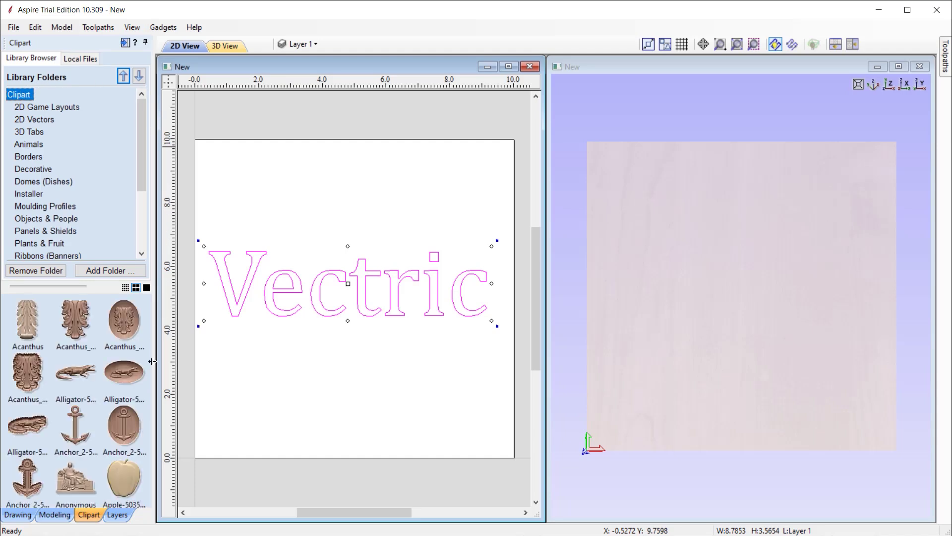
click(117, 515)
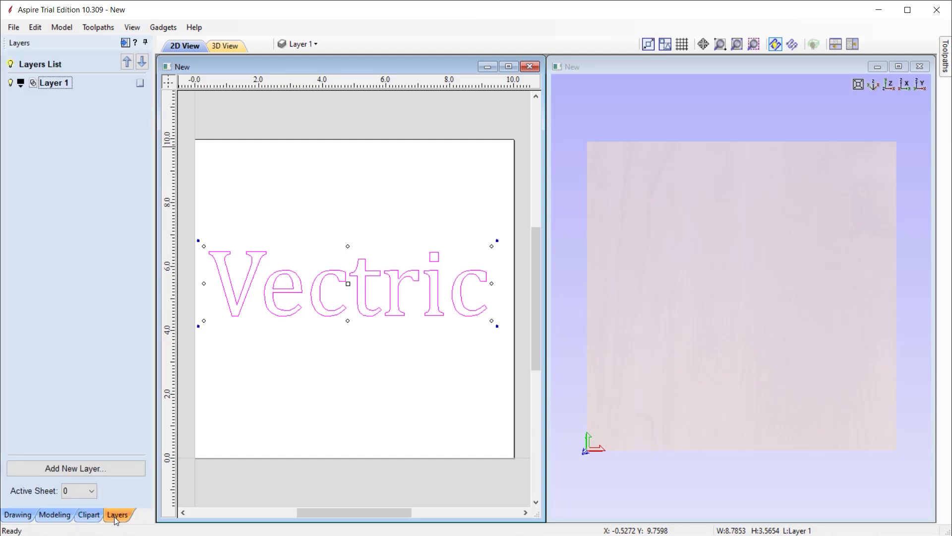
click(73, 468)
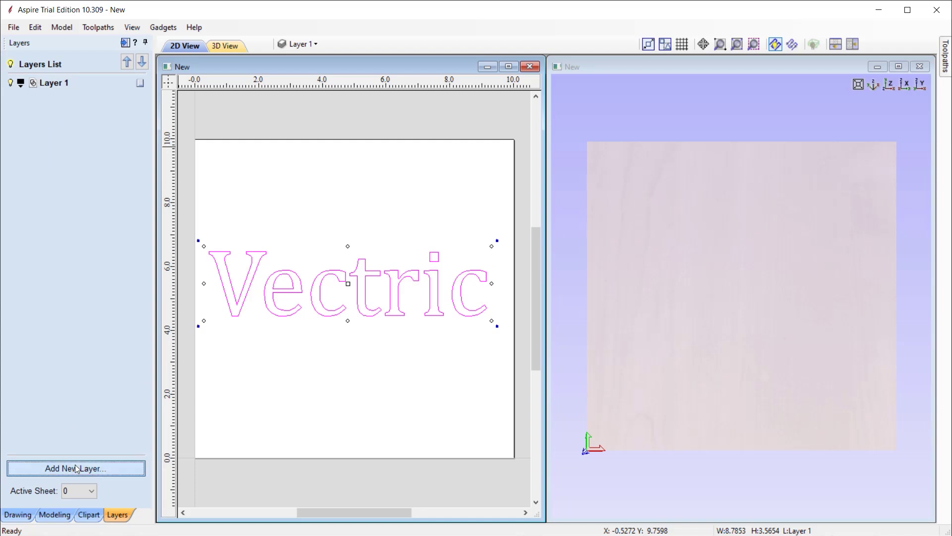
key(Return)
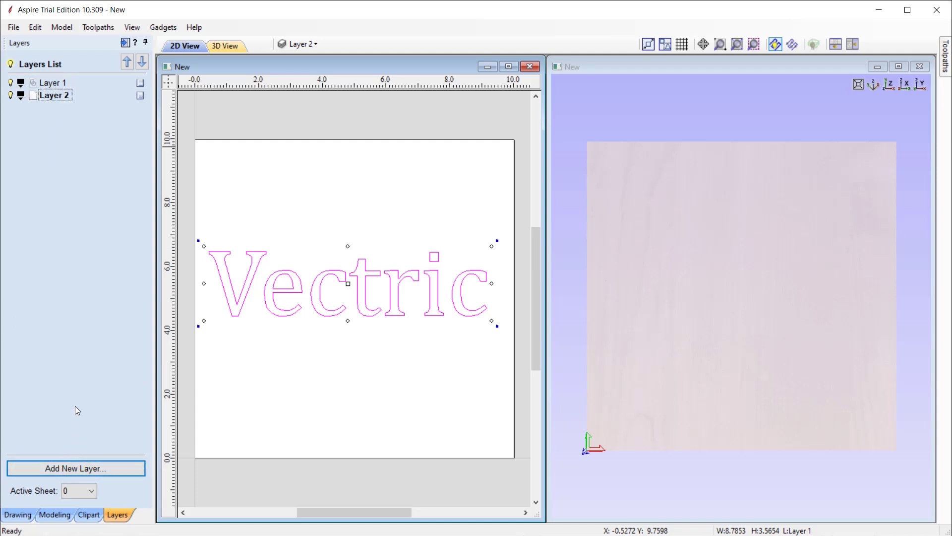
Make Layer 1 the active layer again and deselect the Vectric text.
click(303, 44)
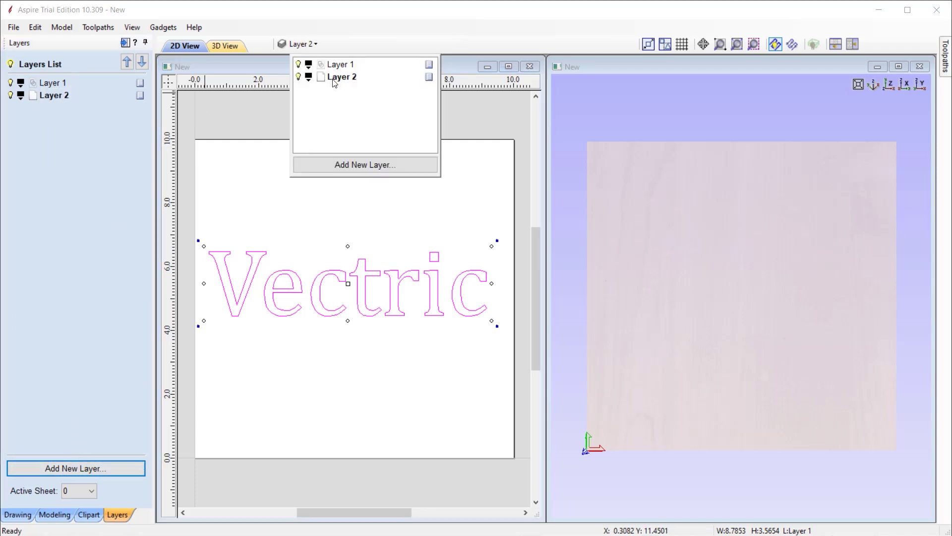
click(346, 64)
click(290, 96)
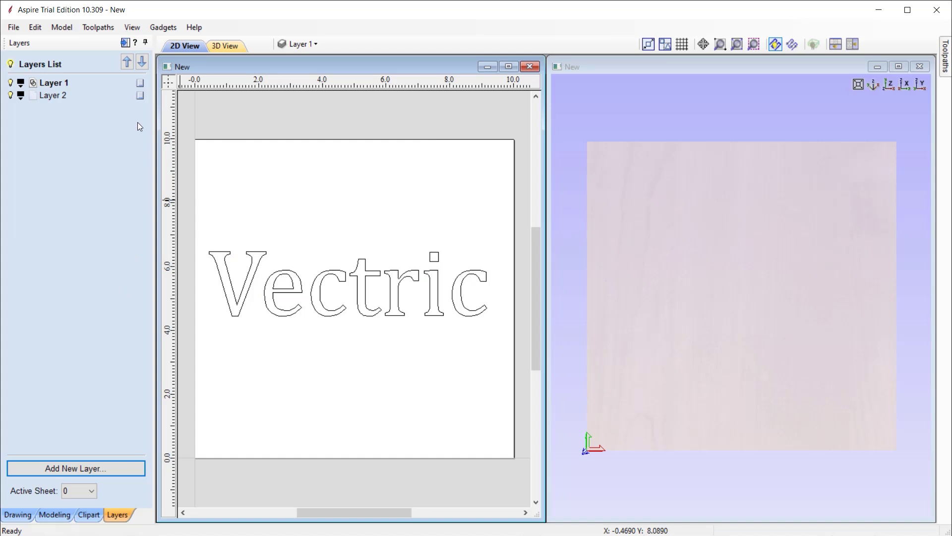
Open the Toolpaths panel and select the Vectric text for machining.
click(125, 43)
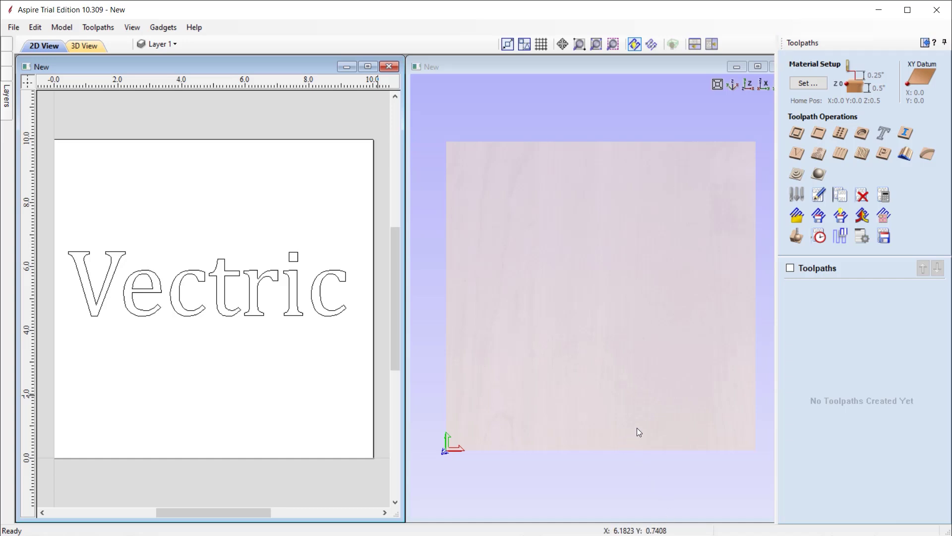
click(300, 300)
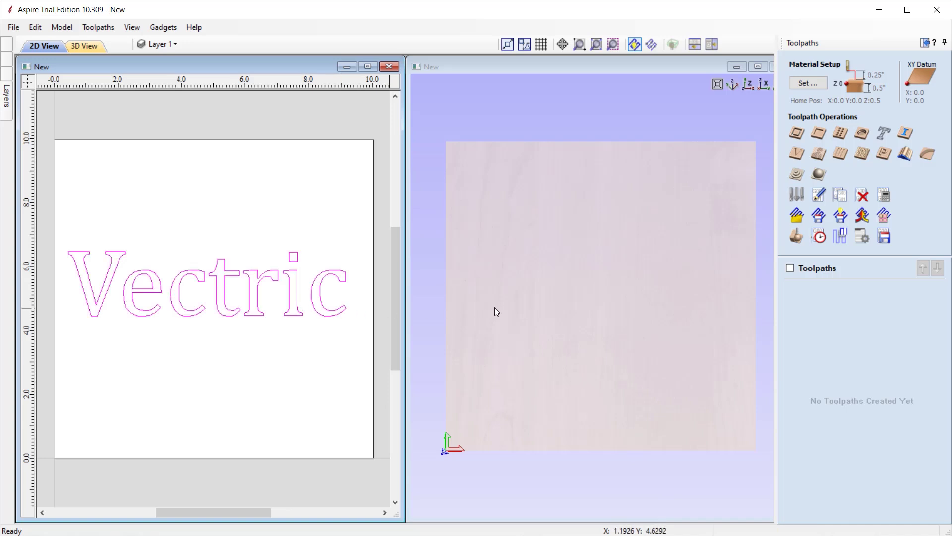
Create and calculate a V-Carve/Engraving toolpath for the Vectric text.
click(797, 154)
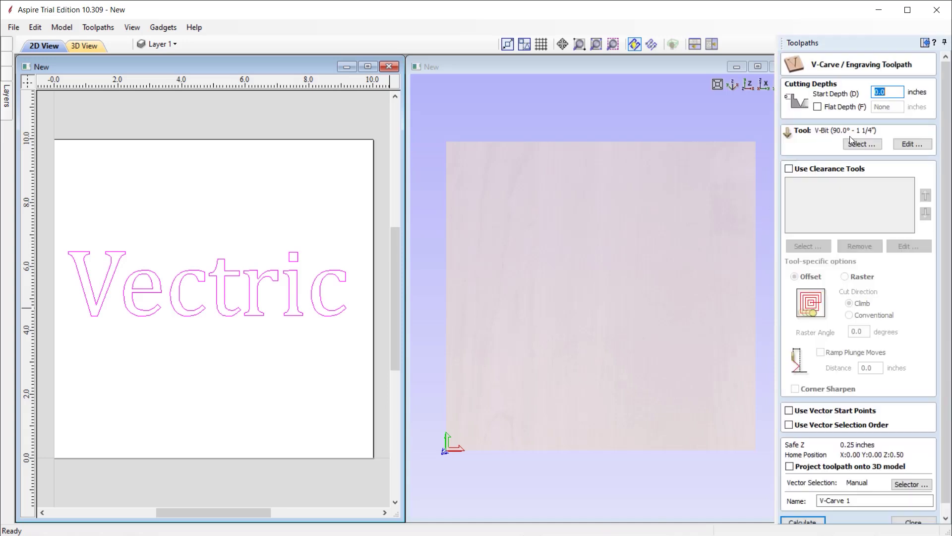
scroll(838, 397, down, 1)
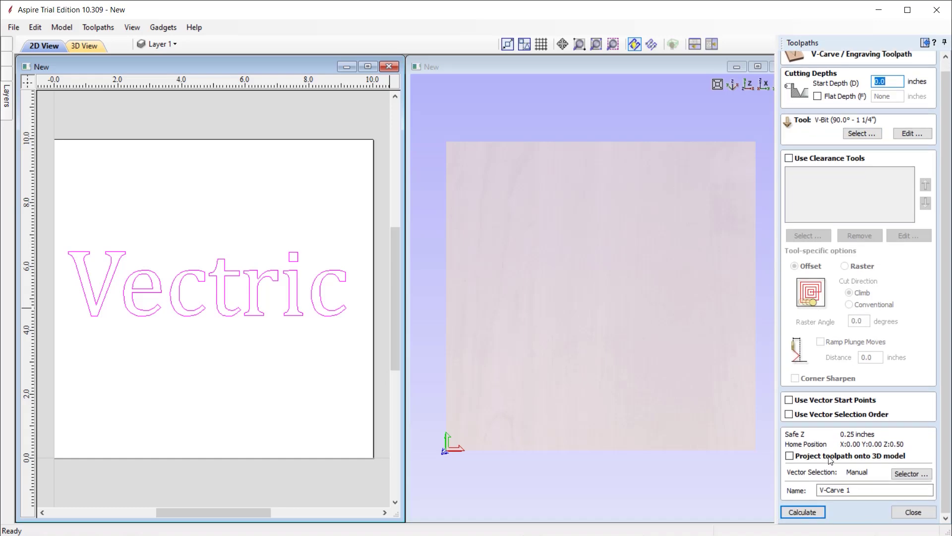
click(808, 512)
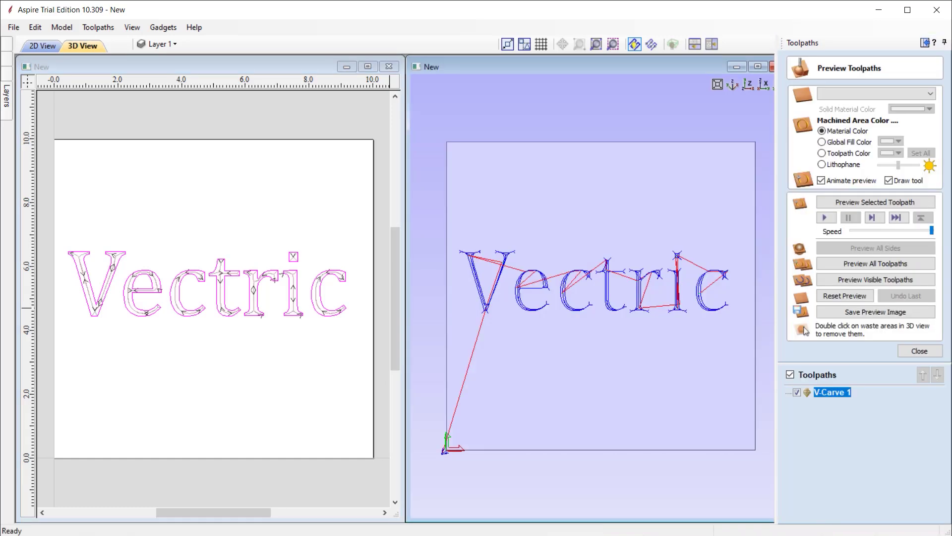
Tile the 2D and 3D views and orbit the 3D view onto the toolpaths.
drag(642, 430, 719, 213)
click(712, 44)
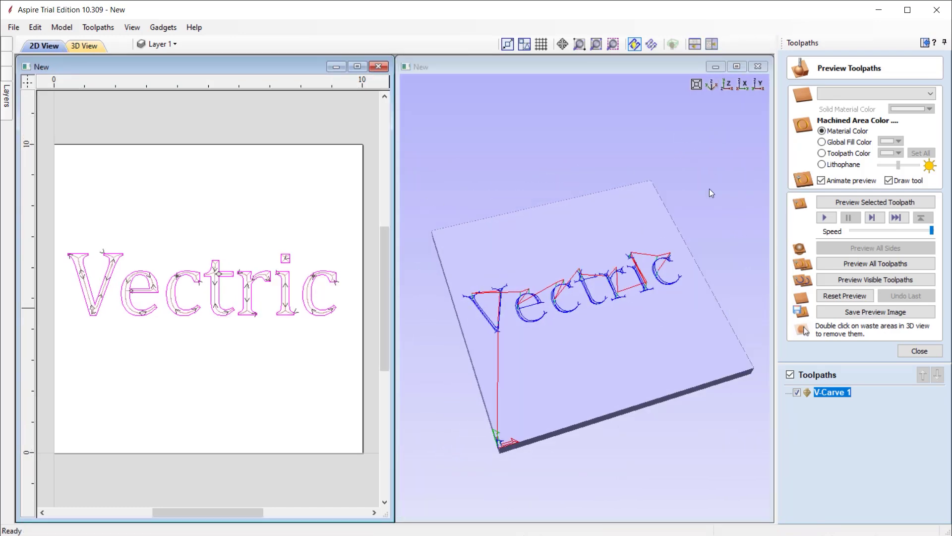
drag(615, 259, 635, 366)
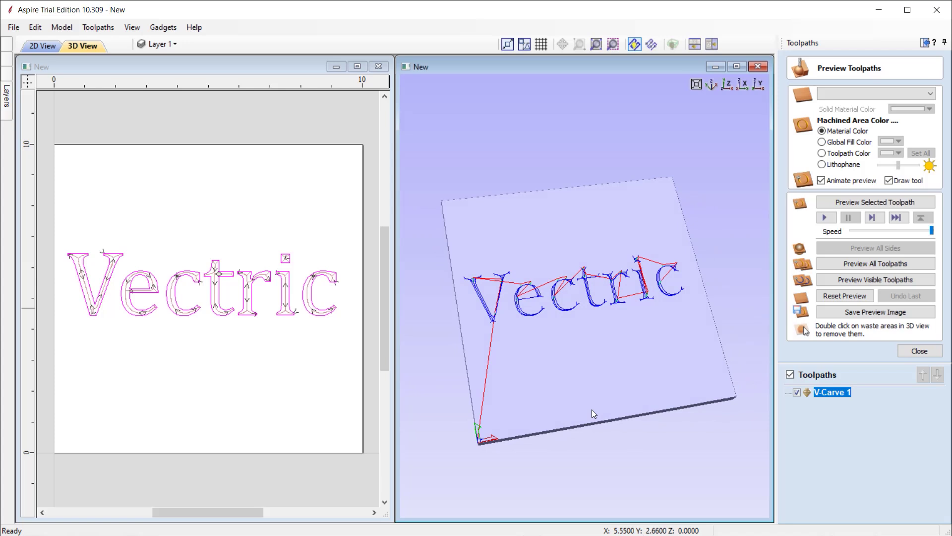
drag(591, 409, 570, 419)
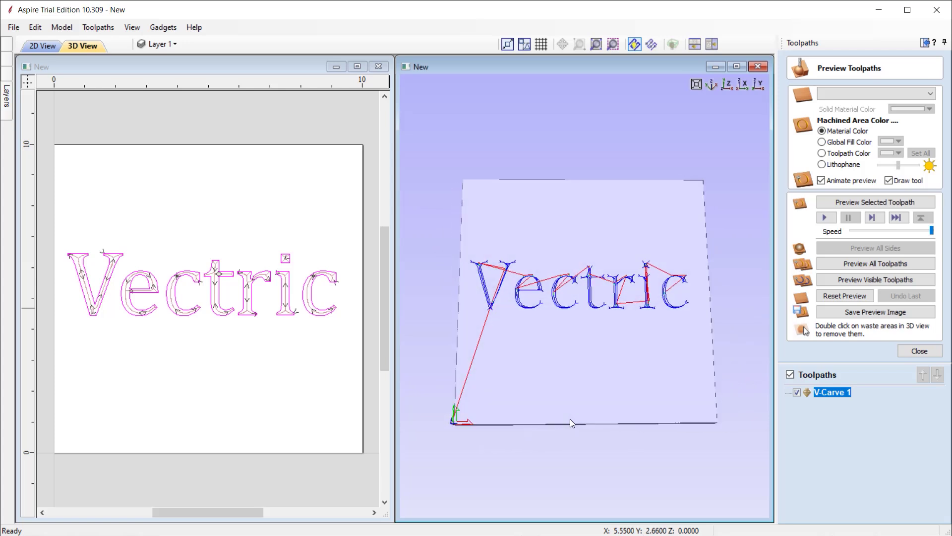
Shade the material as Canadian Maple wood in the 3D preview.
click(885, 94)
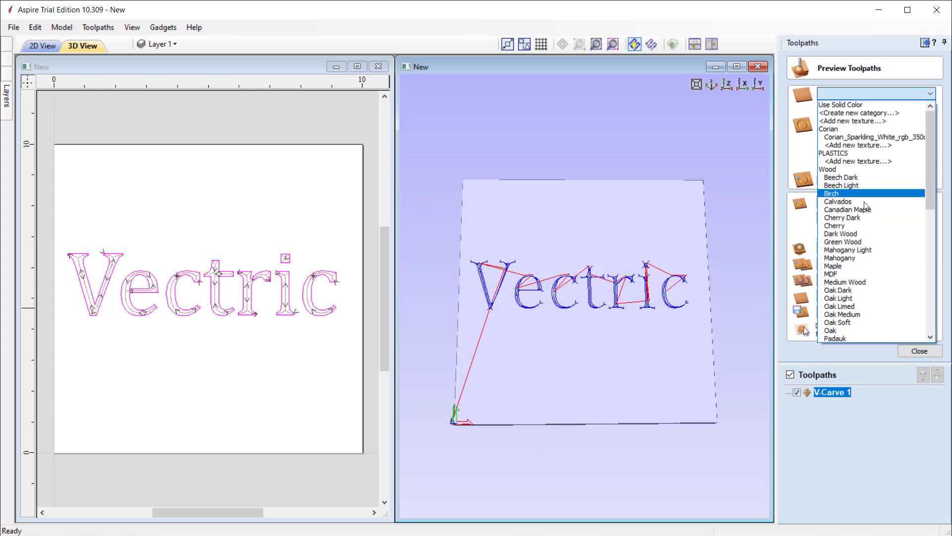
click(848, 210)
drag(585, 368, 615, 344)
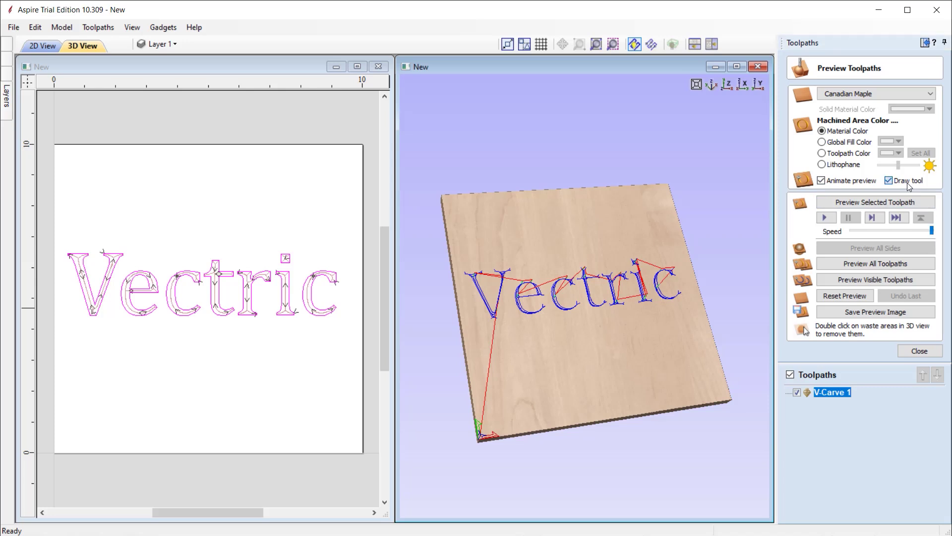
Run a slowed-down carving simulation of V-Carve 1 with the tool drawn.
click(889, 182)
click(890, 181)
drag(728, 237, 677, 225)
scroll(686, 234, up, 2)
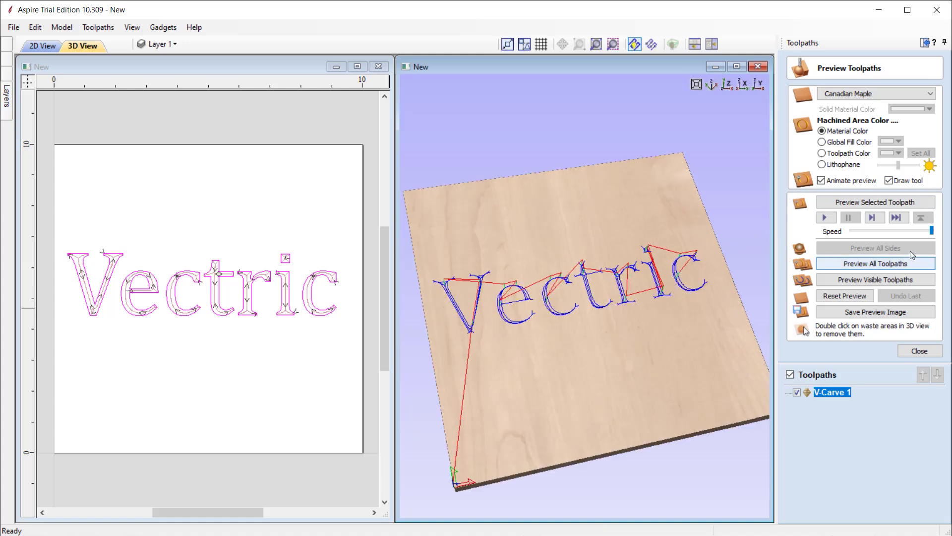
click(913, 230)
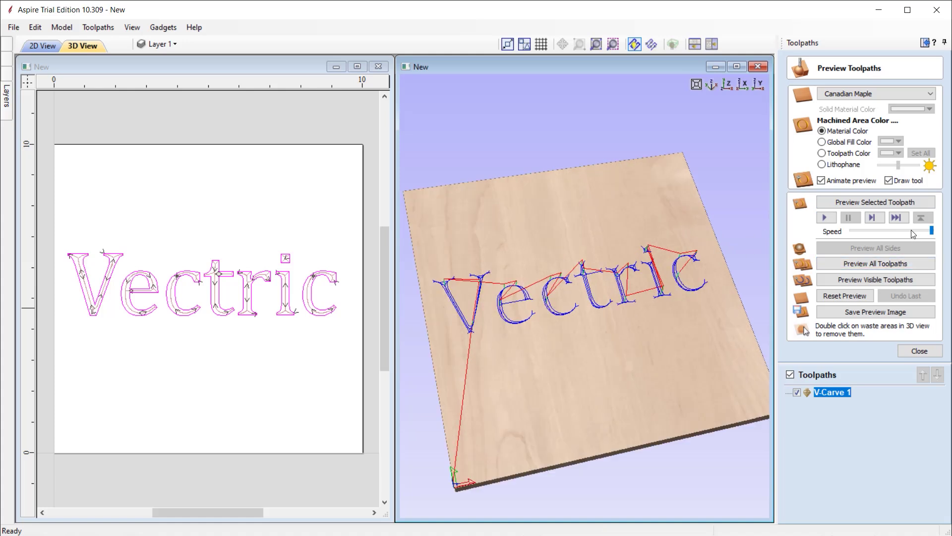
click(877, 203)
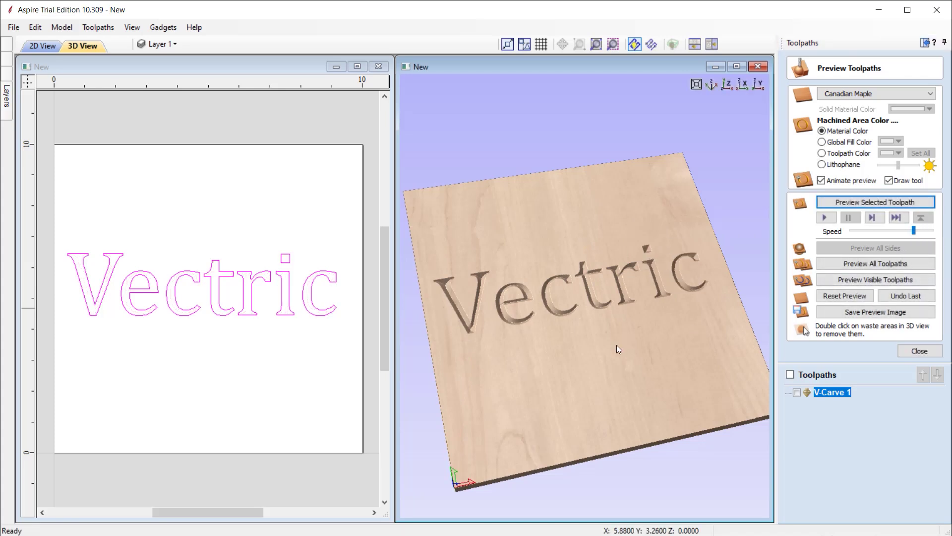
Inspect the carved board, close the preview, view it from above, and open Aspire help.
drag(617, 344, 643, 344)
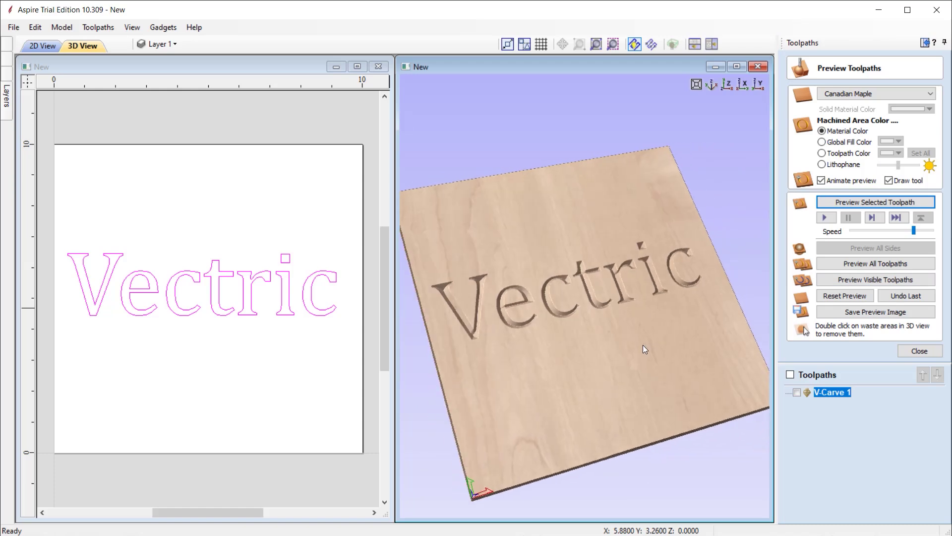
click(919, 351)
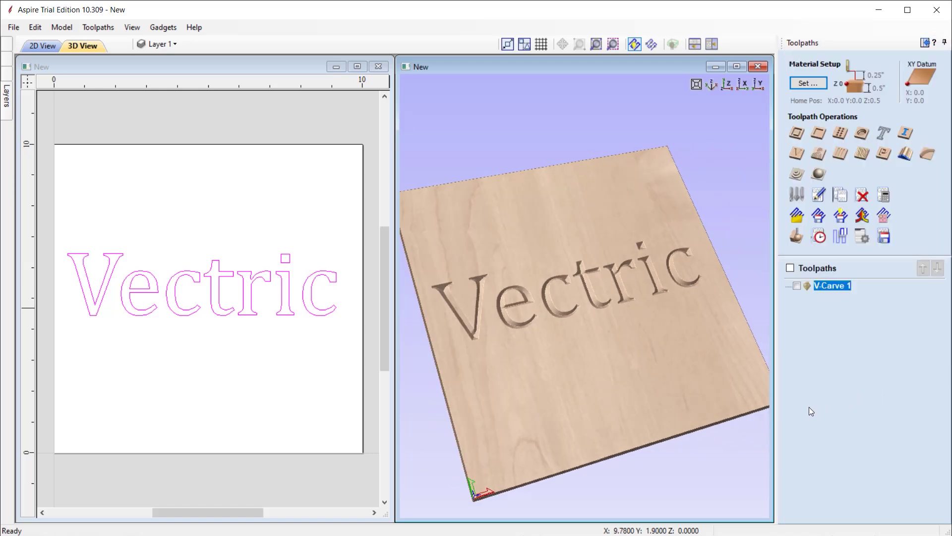
drag(701, 398, 675, 402)
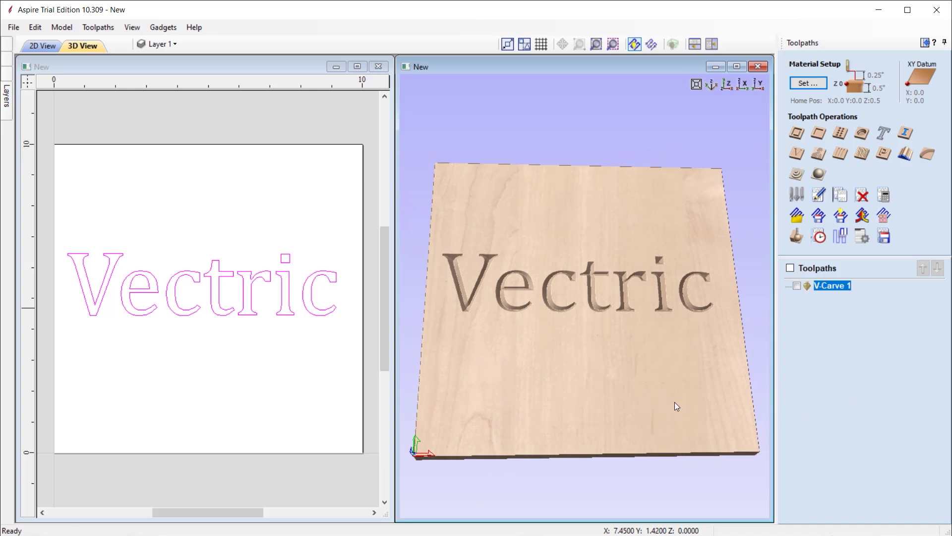
click(727, 86)
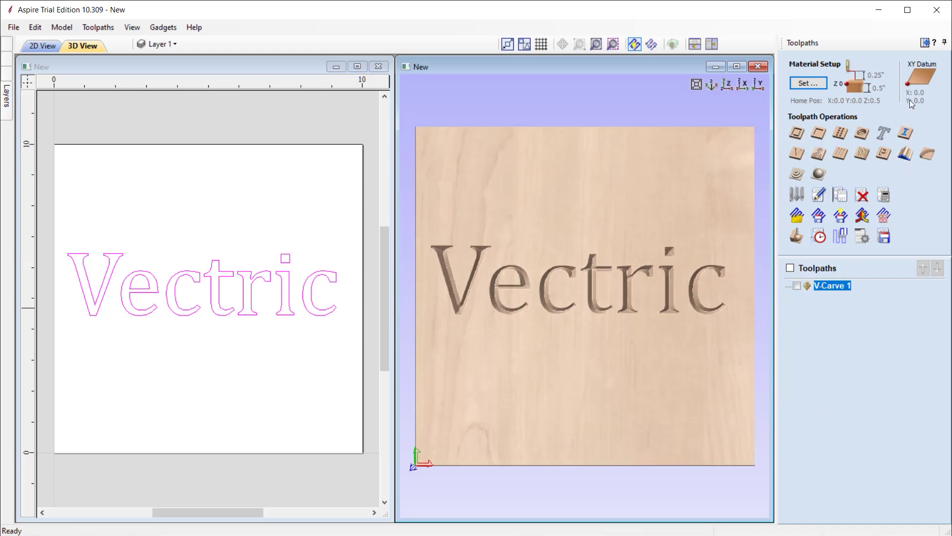
click(934, 43)
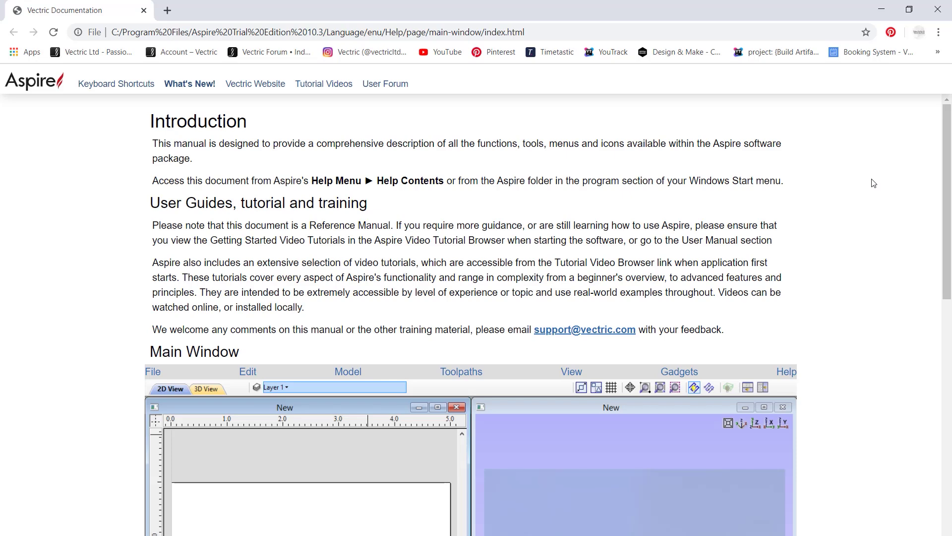
scroll(869, 187, down, 5)
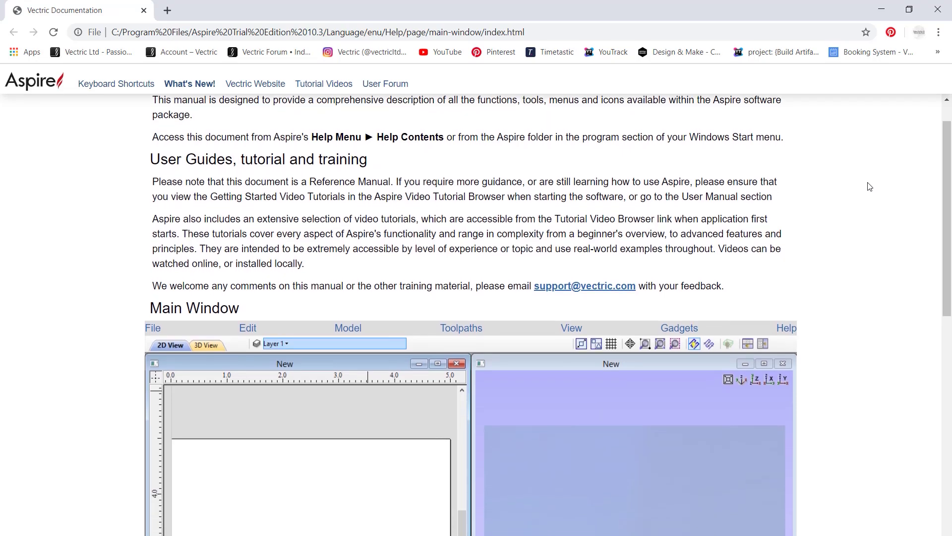
scroll(870, 188, down, 1)
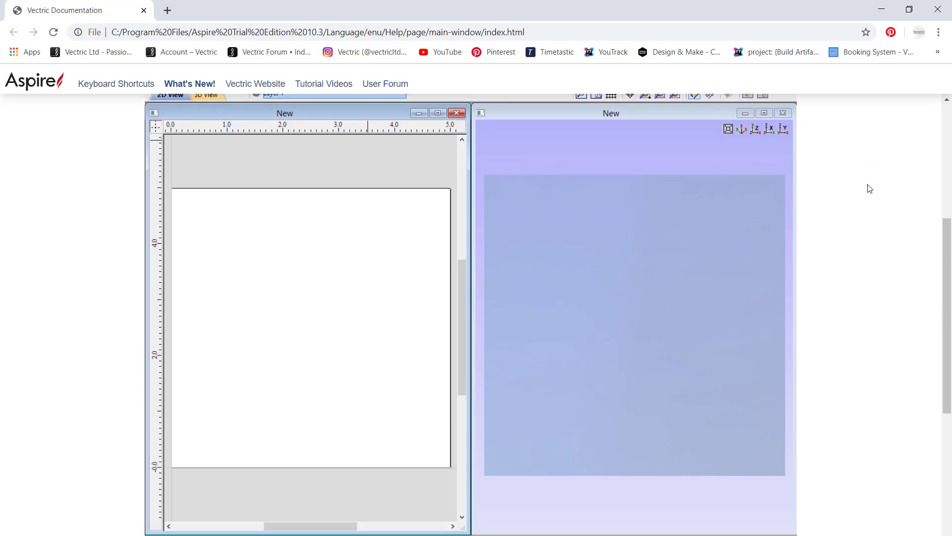
scroll(869, 189, up, 3)
scroll(870, 188, up, 3)
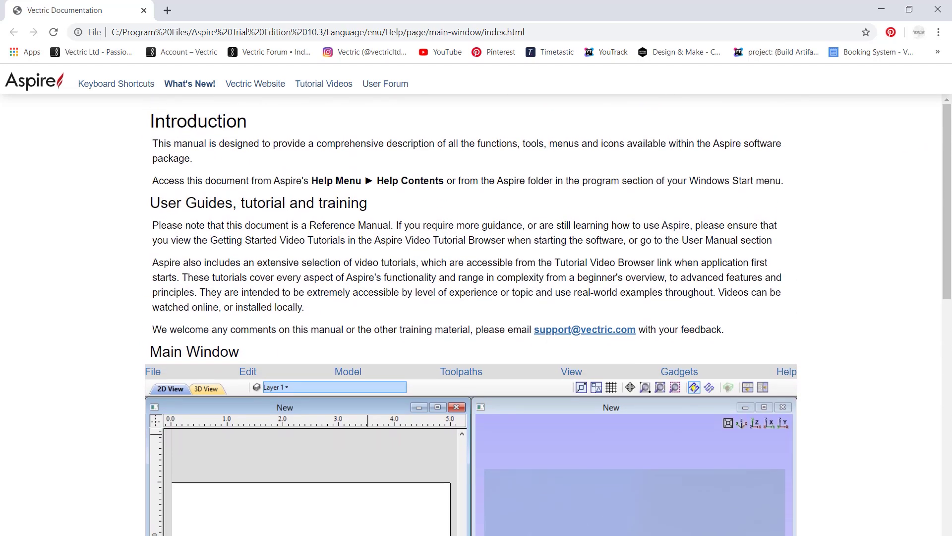
click(934, 7)
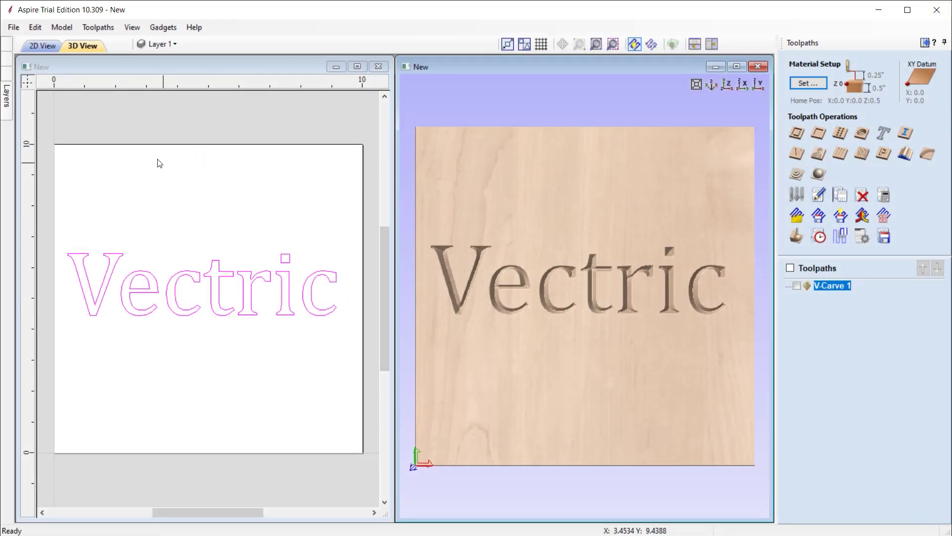
Close the Vectric project via File > Close and open the Training Videos browser.
click(13, 27)
click(34, 78)
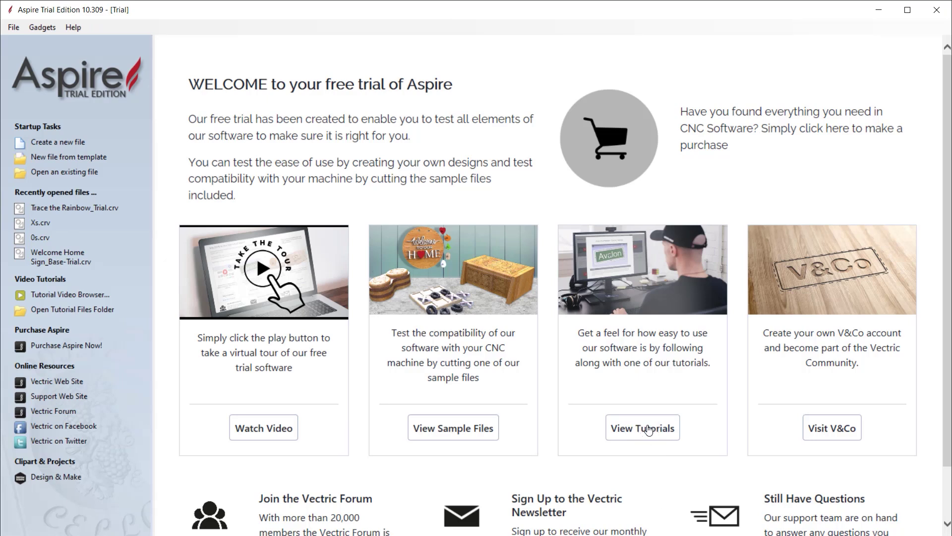
click(646, 430)
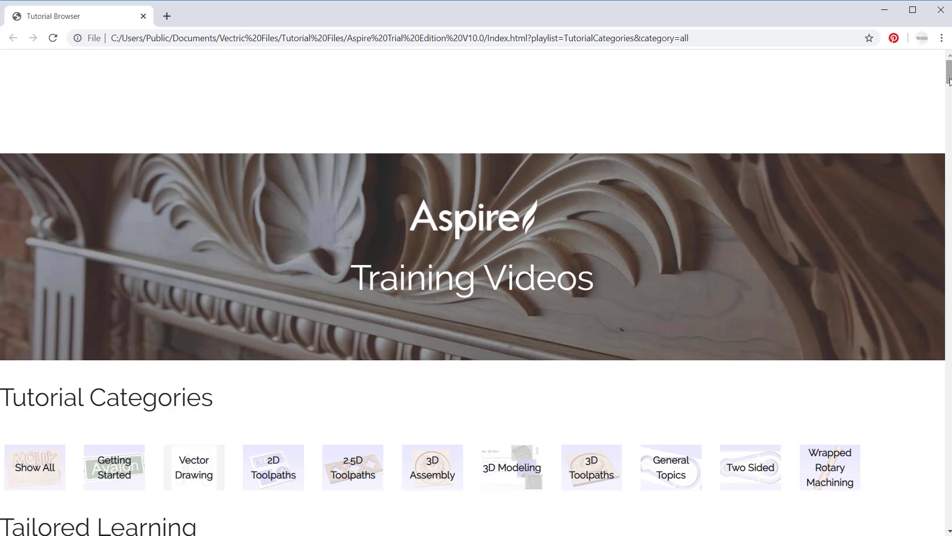
Open the Banners and Ribbons tutorial under Vector Drawing and briefly play its video.
drag(949, 82, 950, 98)
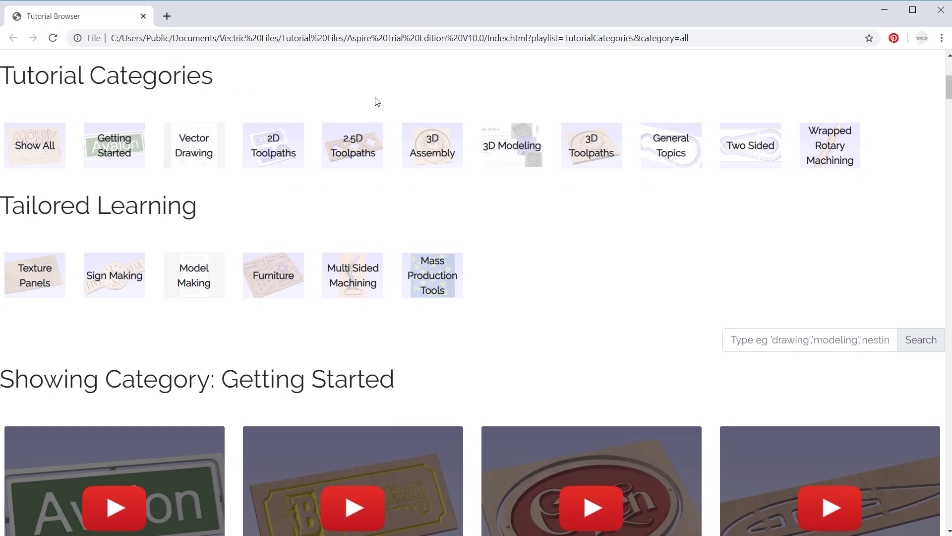
click(201, 148)
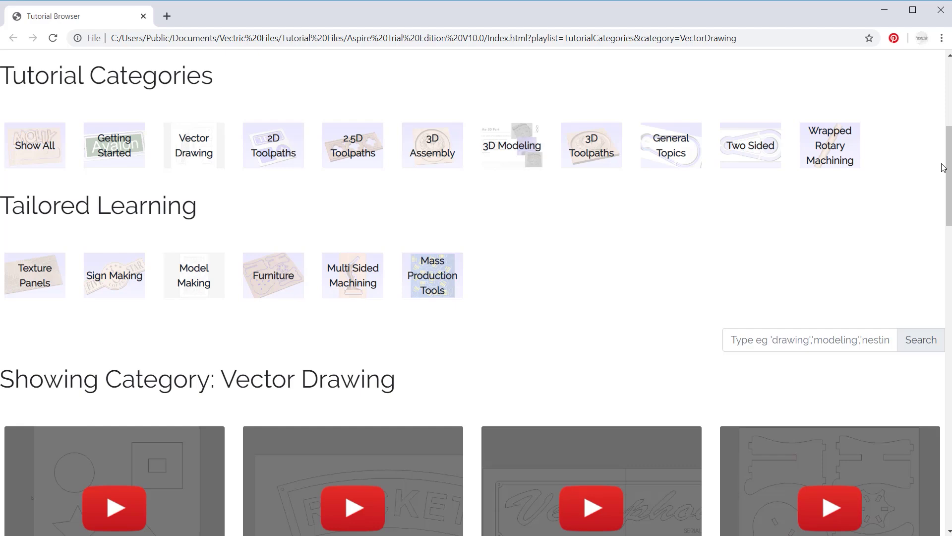
drag(943, 168, 949, 359)
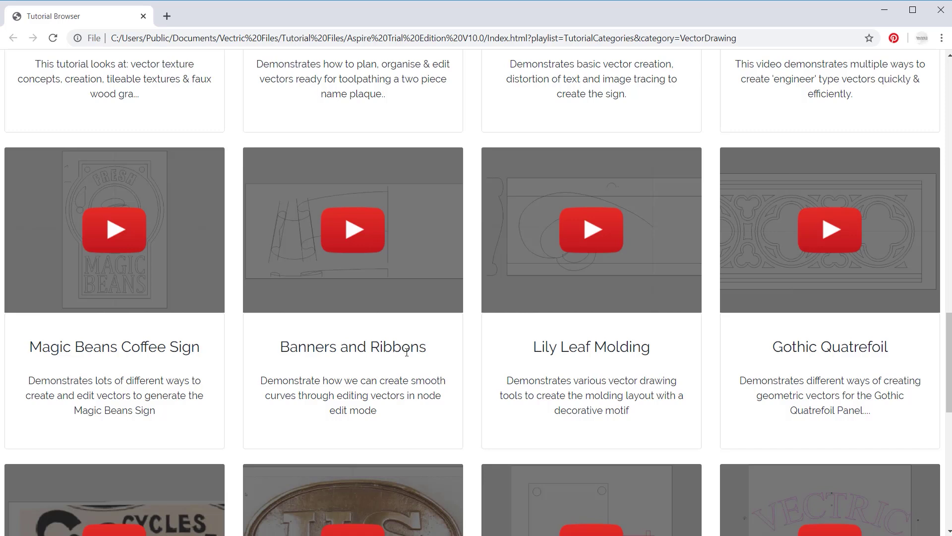
click(353, 232)
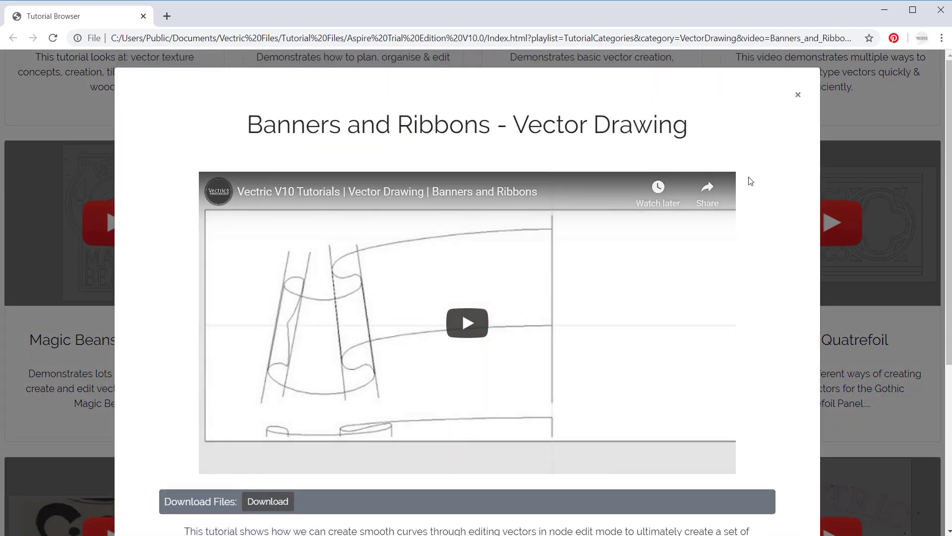
click(466, 323)
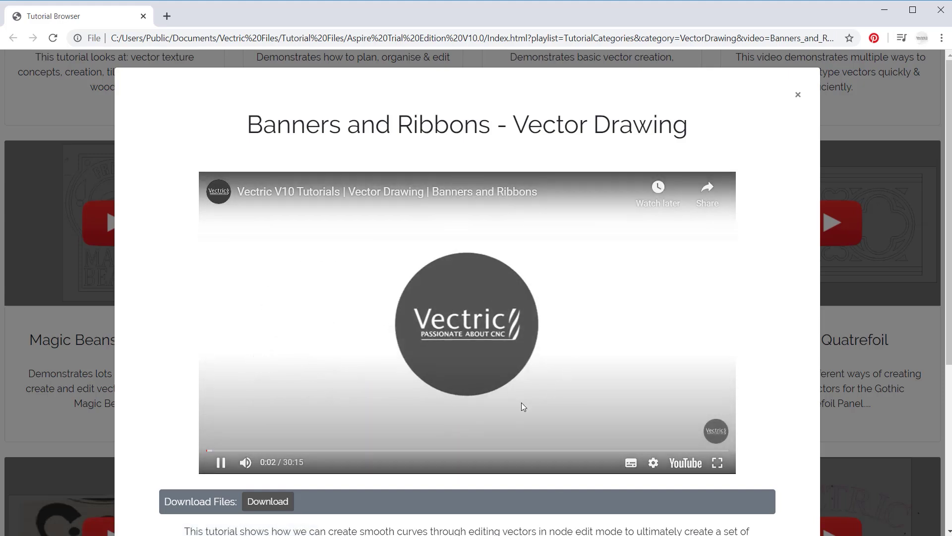
click(221, 462)
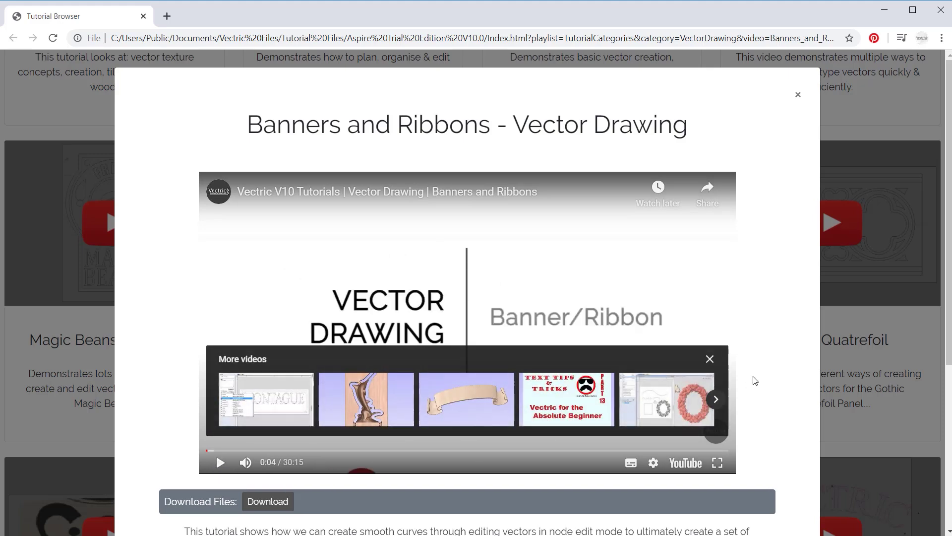
click(709, 359)
Download the Banners and Ribbons tutorial files and run the downloaded .exe installer.
scroll(743, 358, down, 4)
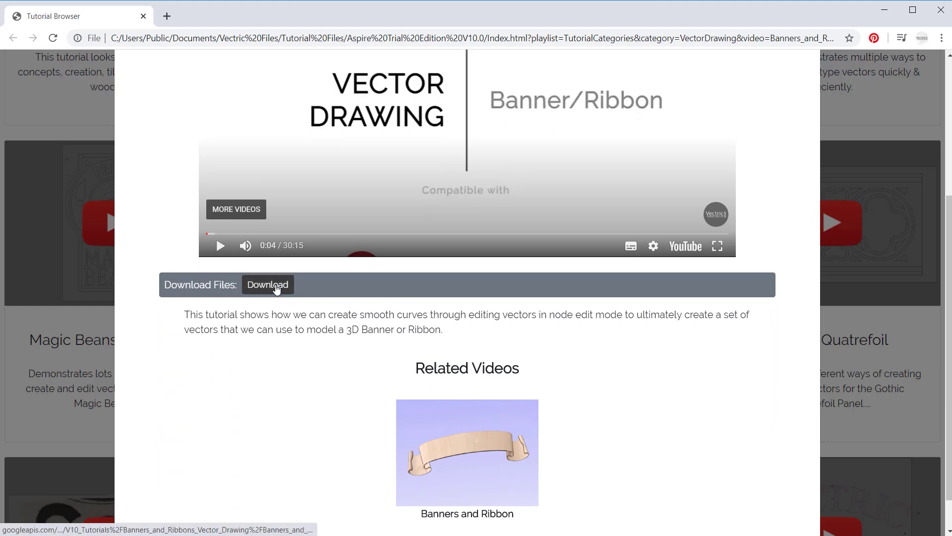
click(276, 288)
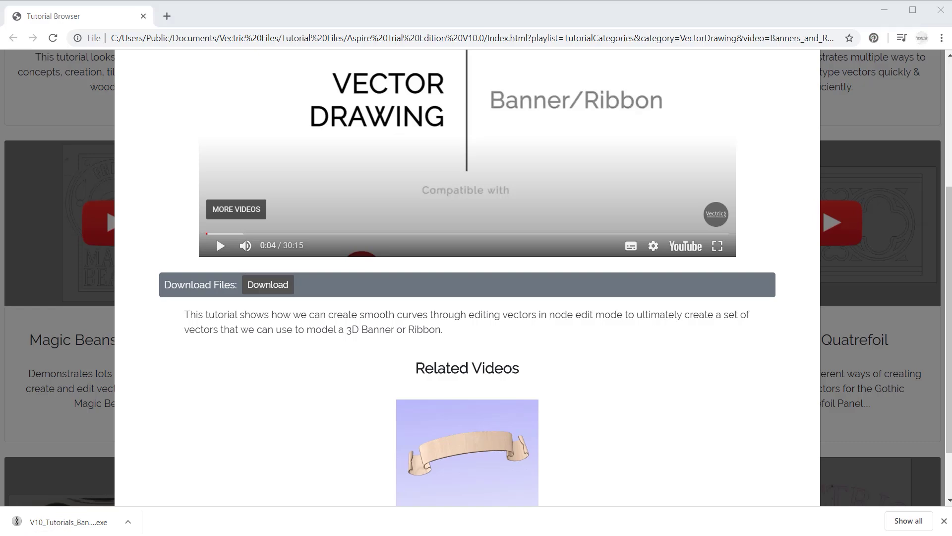
click(69, 521)
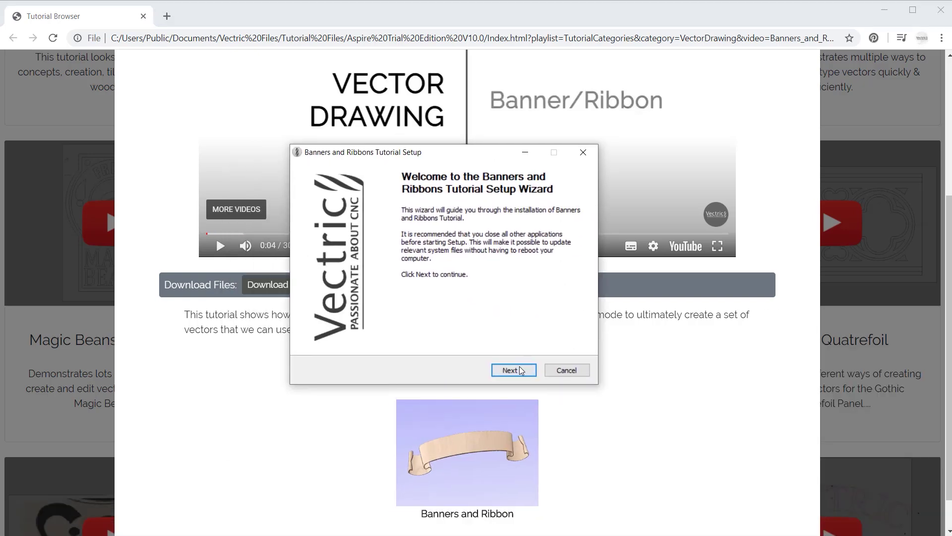
Accept the licence and untick every component except the Aspire and Cut2D trial editions.
click(514, 370)
click(513, 370)
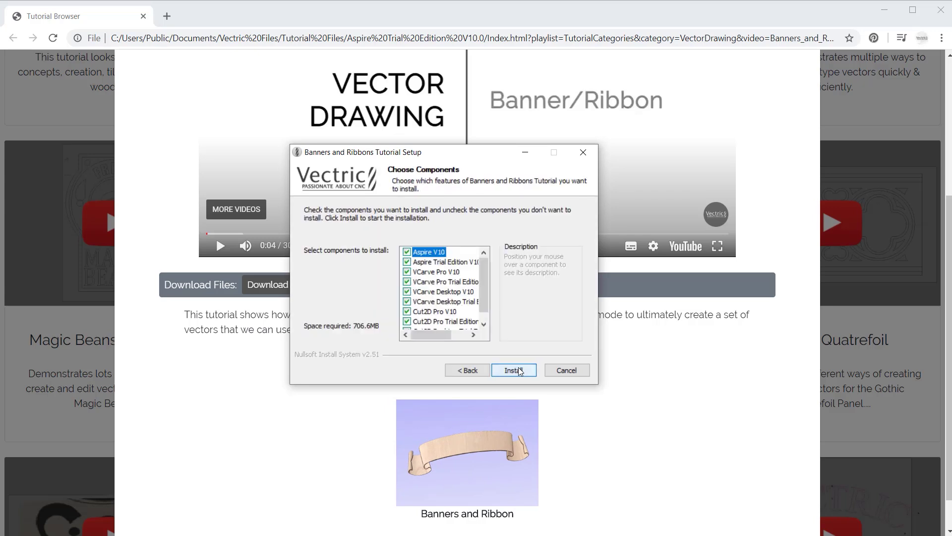
click(407, 252)
click(407, 272)
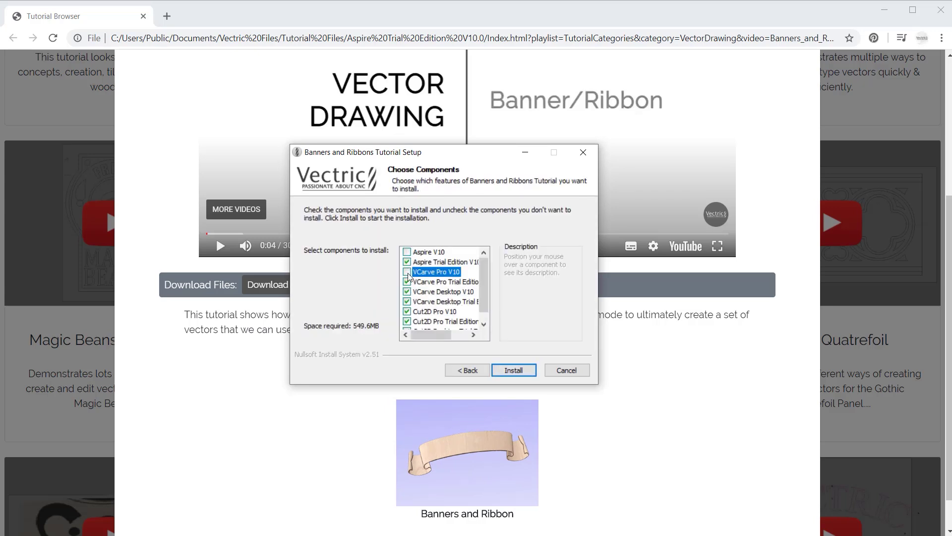
click(408, 281)
click(407, 292)
click(407, 301)
click(407, 311)
click(407, 321)
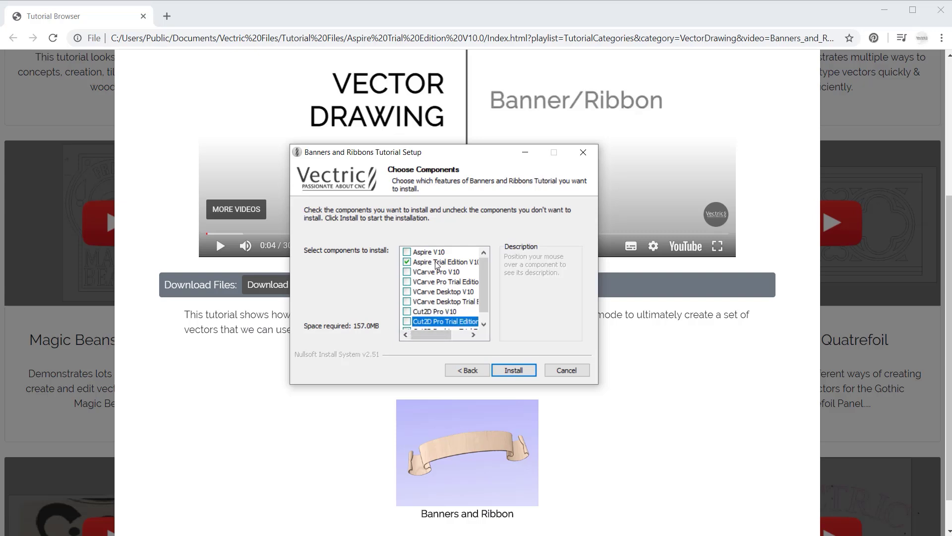
Install the tutorial, acknowledge both success messages, and finish setup.
click(523, 372)
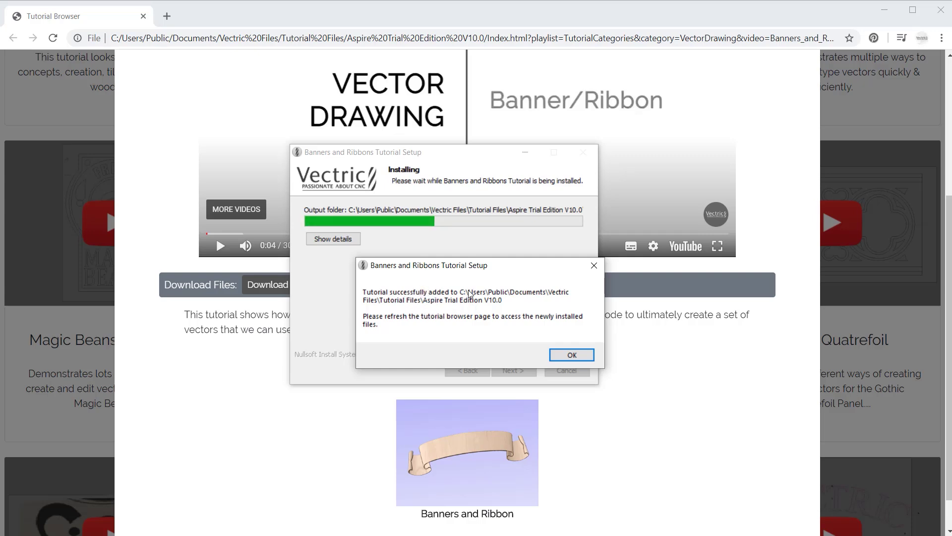
click(577, 355)
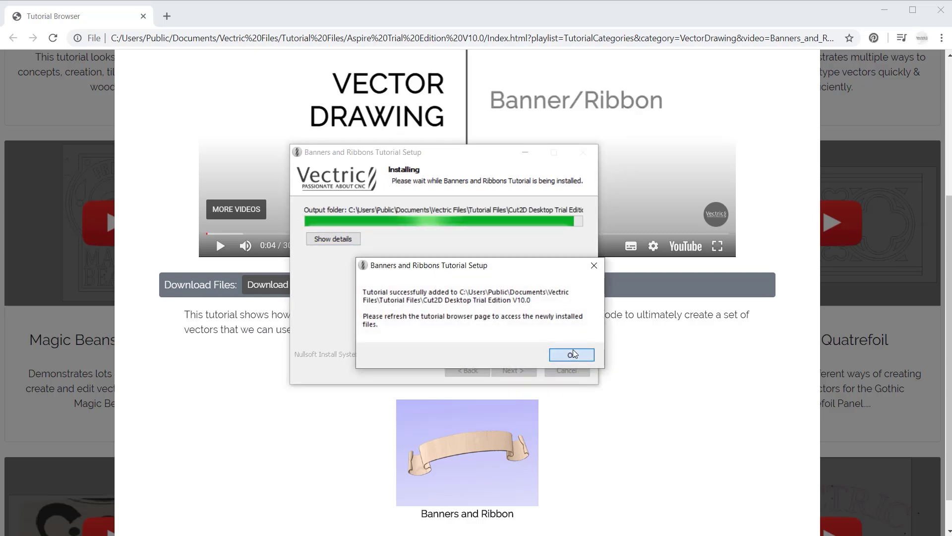
click(574, 353)
click(521, 370)
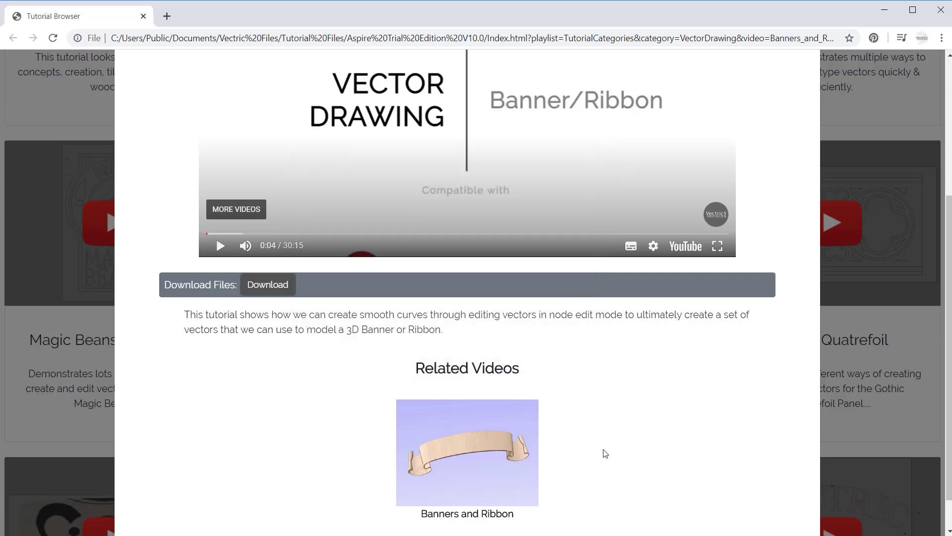
Open Banners_and_Ribbons_Vector_Drawing.crv from the Banners_and_Ribbons_FILES tutorial folder in Aspire.
click(888, 12)
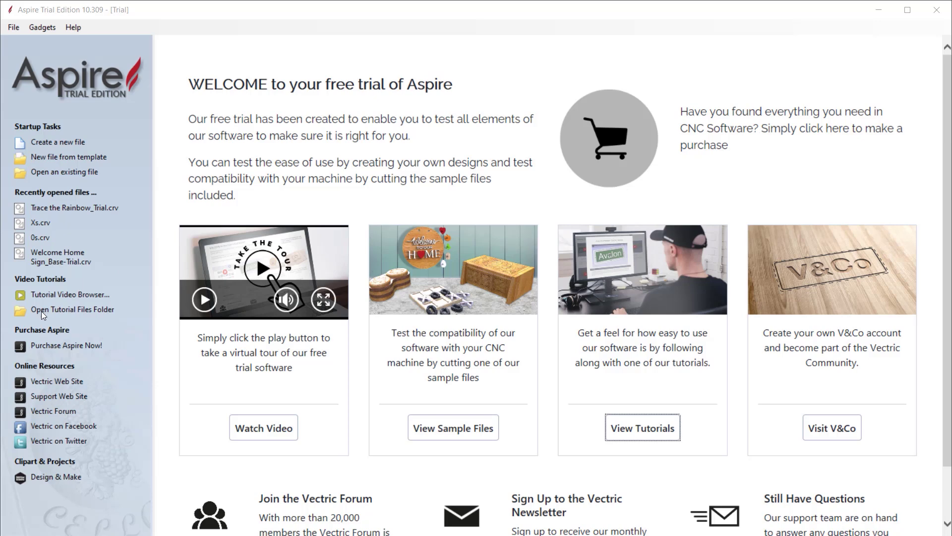
click(88, 315)
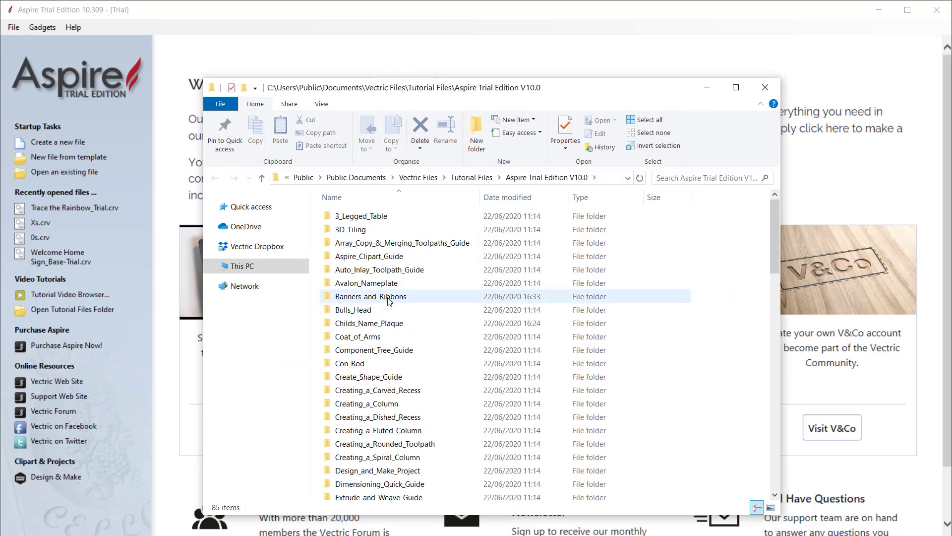
double_click(390, 296)
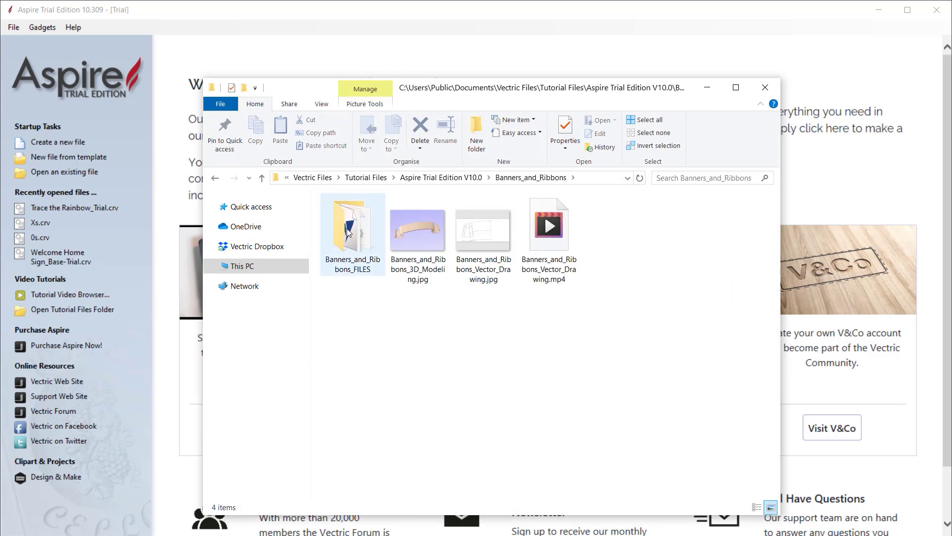
double_click(352, 243)
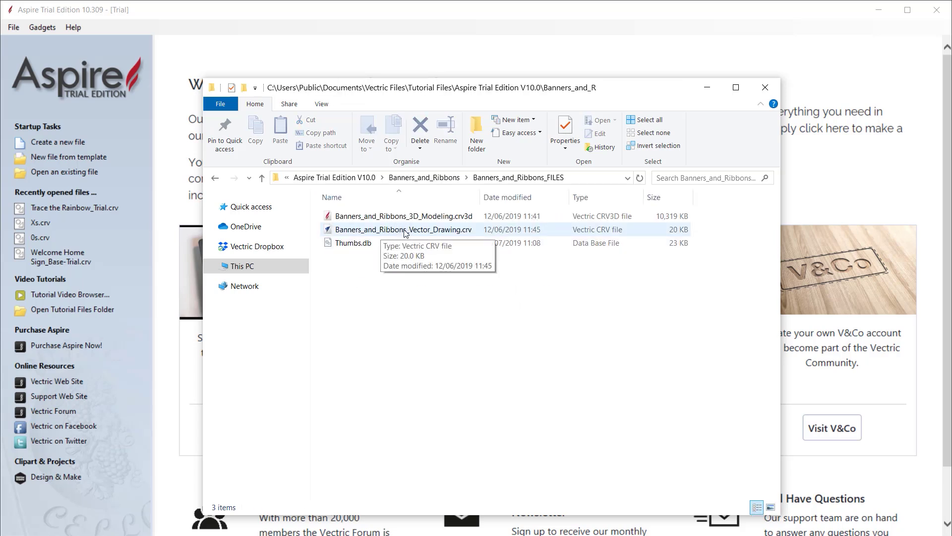
double_click(404, 233)
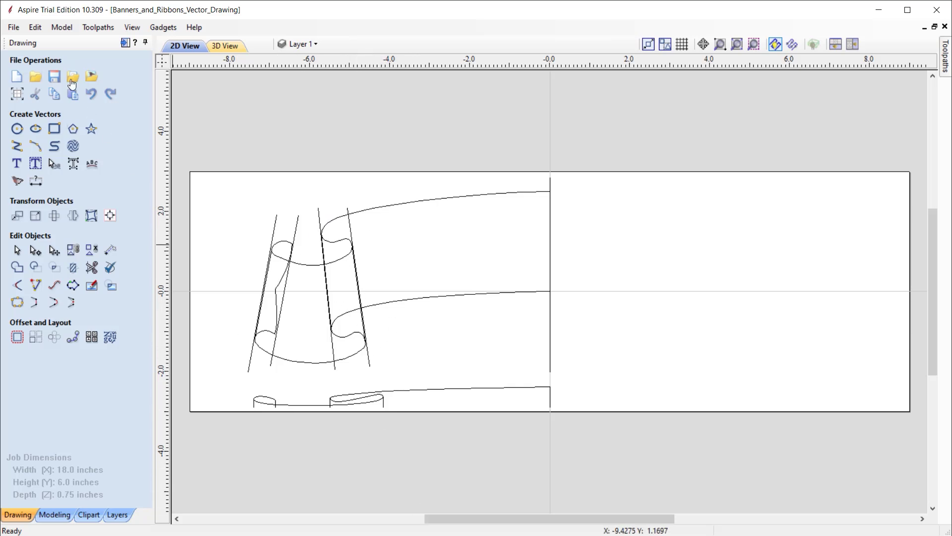
Close the Banners and Ribbons drawing and open the Free Trial Compatible Projects web page.
click(11, 27)
click(30, 79)
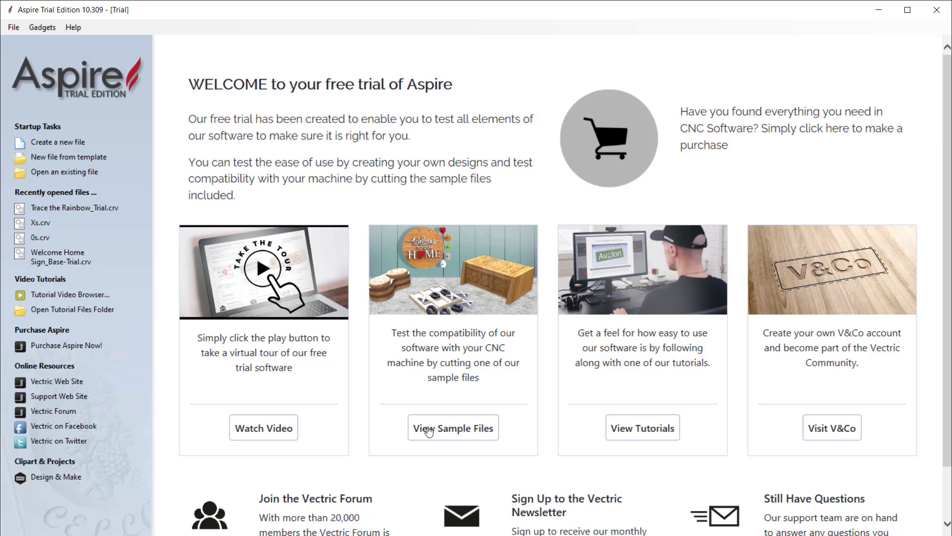
click(462, 433)
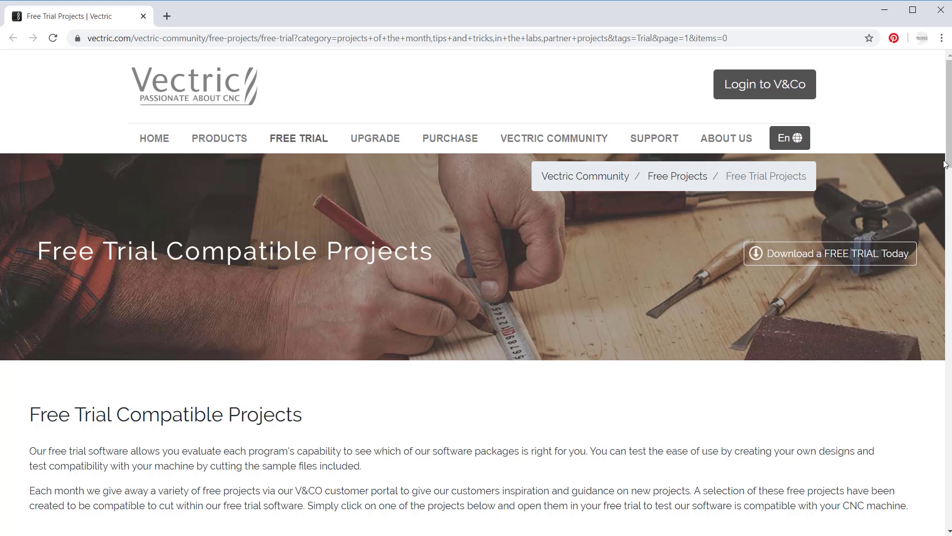
Open the Tic-Tac-Toe project page and play its video.
mouse_move(948, 165)
mouse_down()
mouse_move(938, 377)
mouse_move(948, 471)
mouse_move(949, 287)
mouse_move(949, 330)
mouse_up()
click(230, 278)
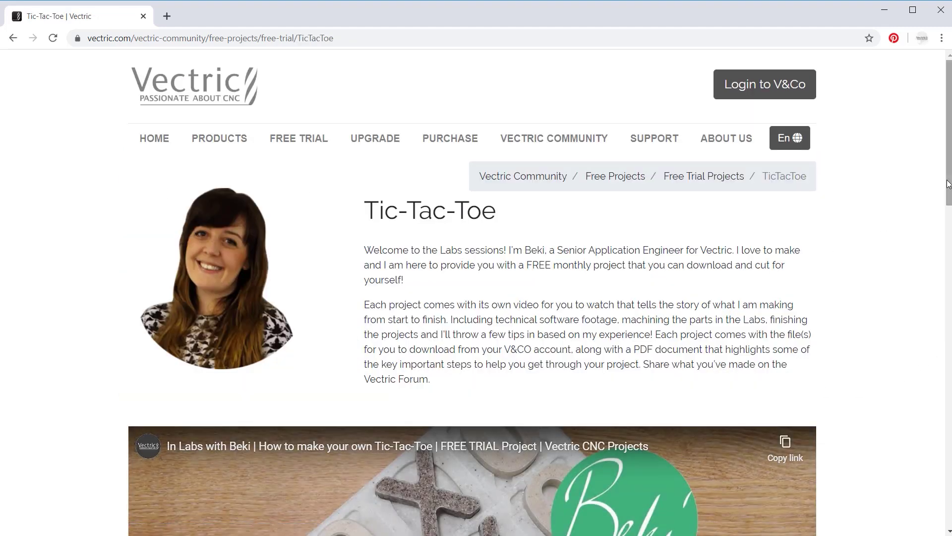
scroll(385, 246, down, 4)
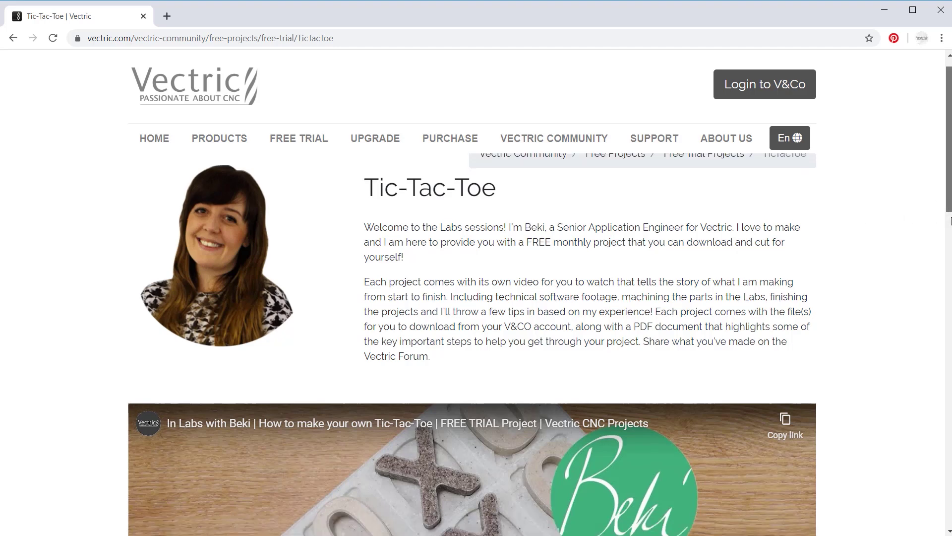
scroll(430, 262, down, 3)
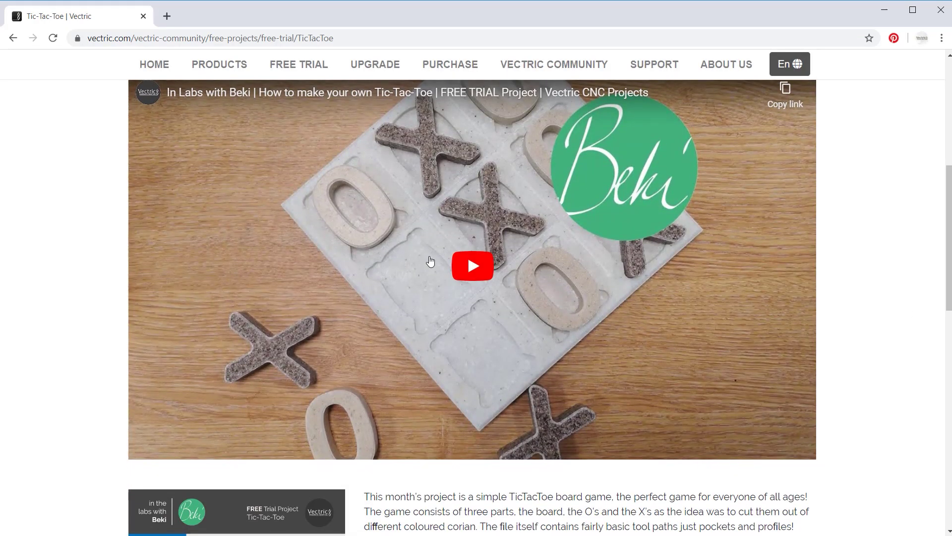
click(462, 270)
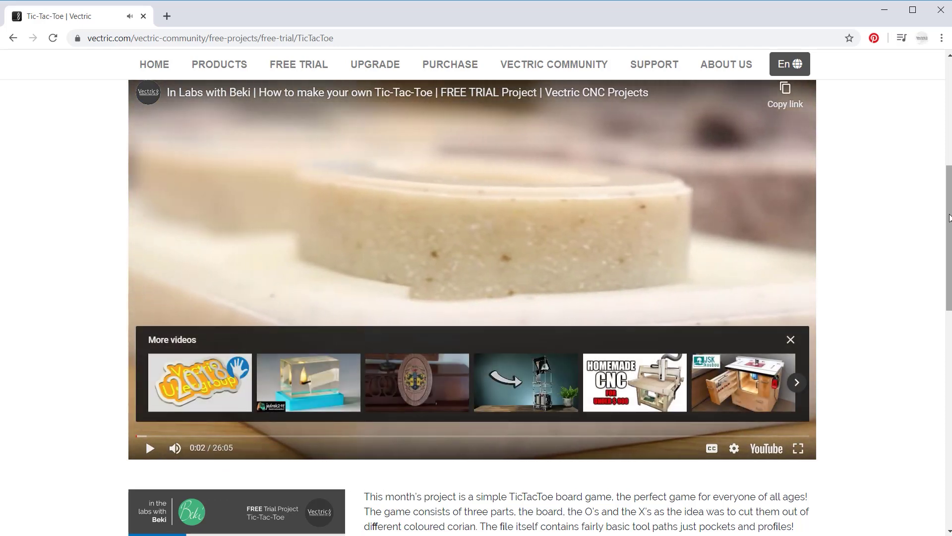
Download In_the_labs_Tic_Tac_Toe_Tic_Tac_Toe.zip and bring up its actions in Downloads.
scroll(951, 228, down, 1)
drag(950, 227, 937, 356)
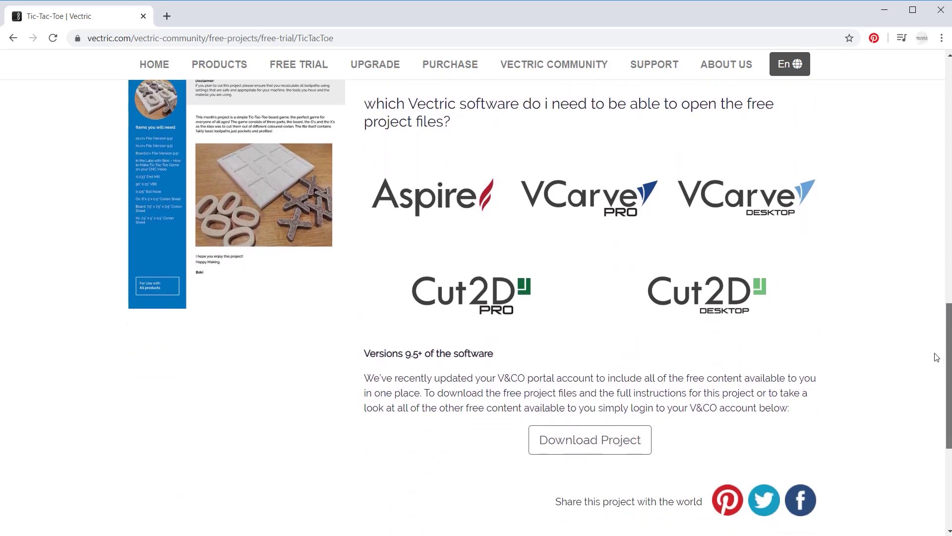
click(570, 439)
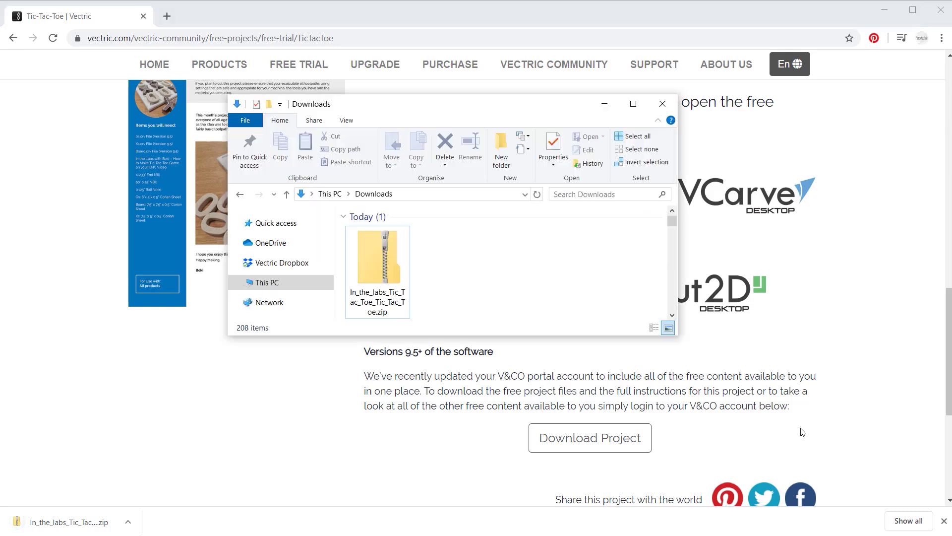
click(376, 257)
right_click(376, 256)
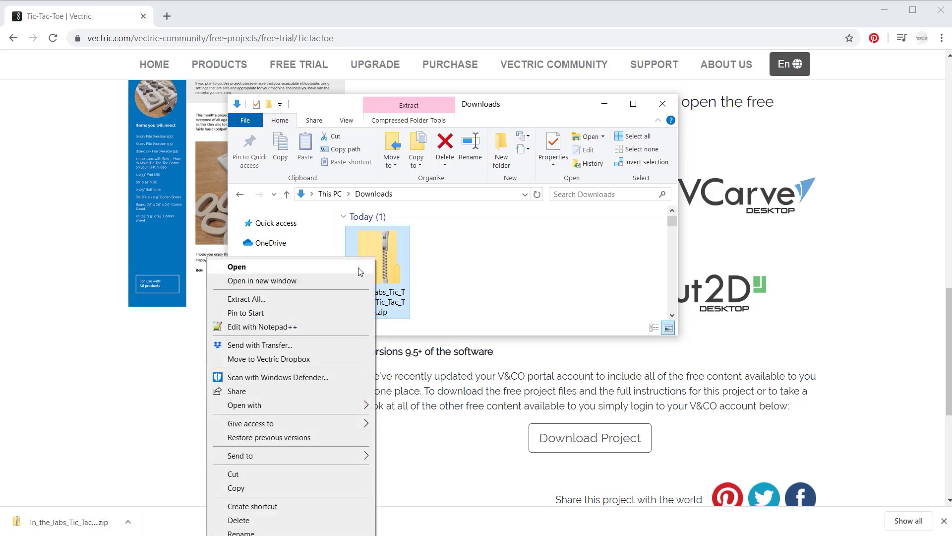
Extract the Tic-Tac-Toe zip, then browse for an existing project file in Aspire.
click(347, 298)
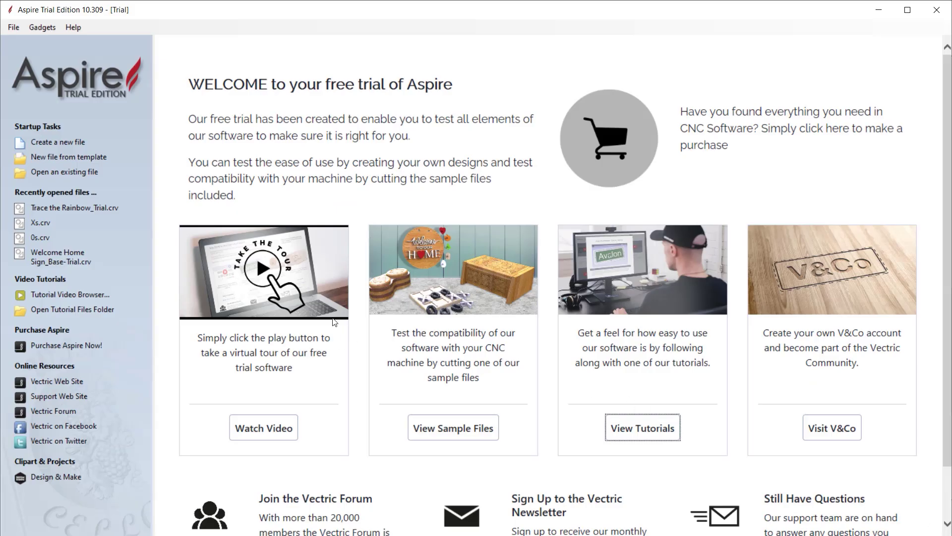
click(68, 173)
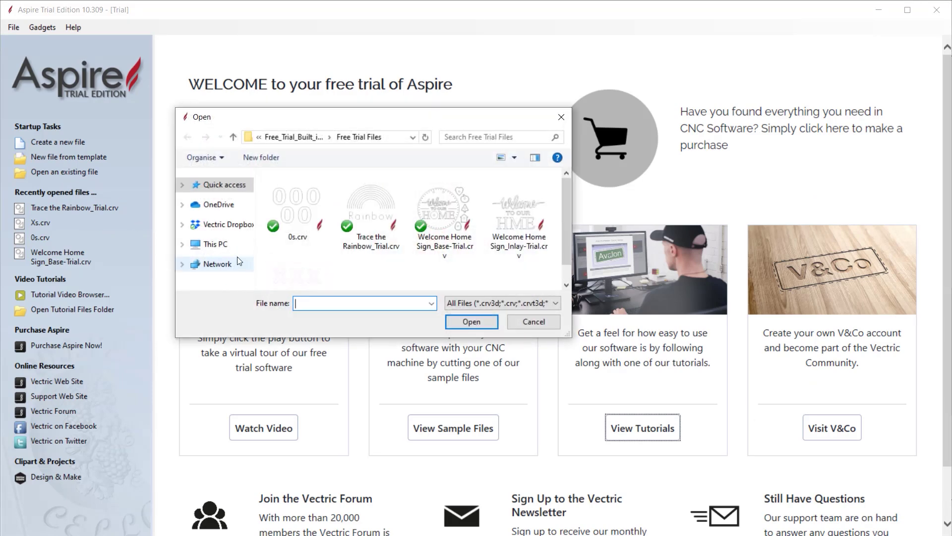
Open Board.crv from Downloads > In_the_labs_Tic_Tac_Toe and dismiss the project notes.
click(219, 185)
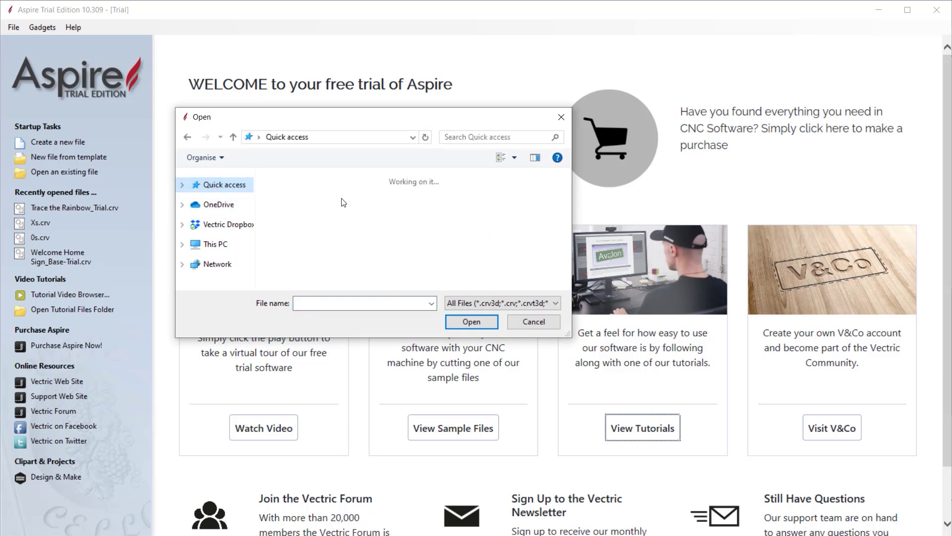
double_click(467, 203)
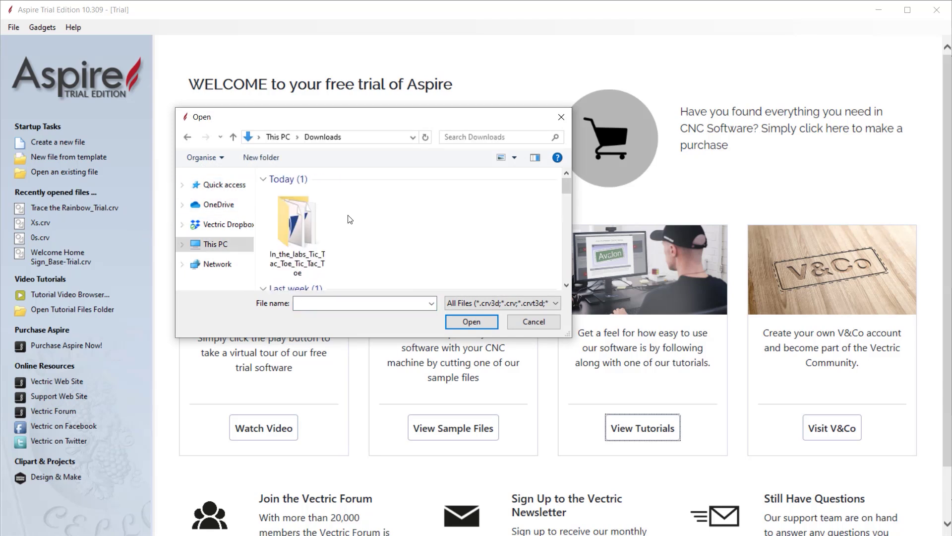
double_click(310, 227)
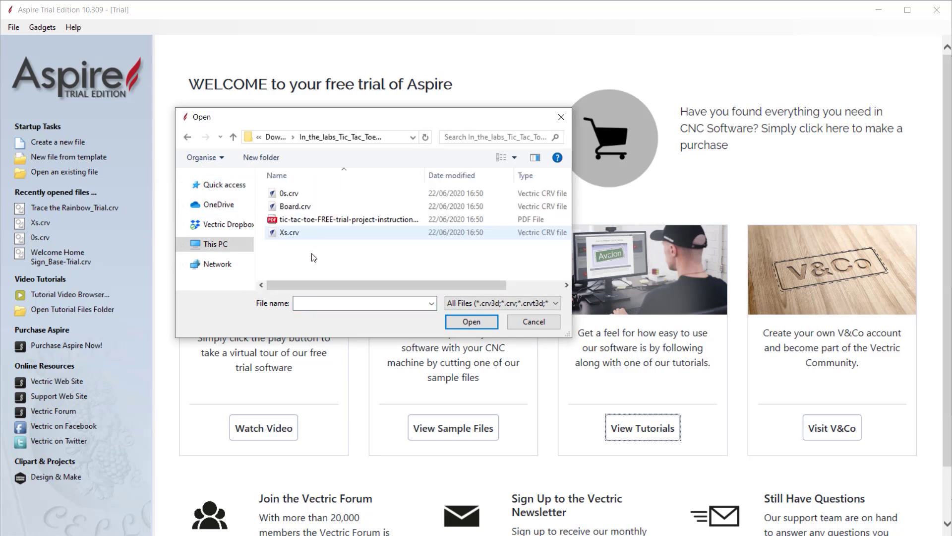
double_click(321, 205)
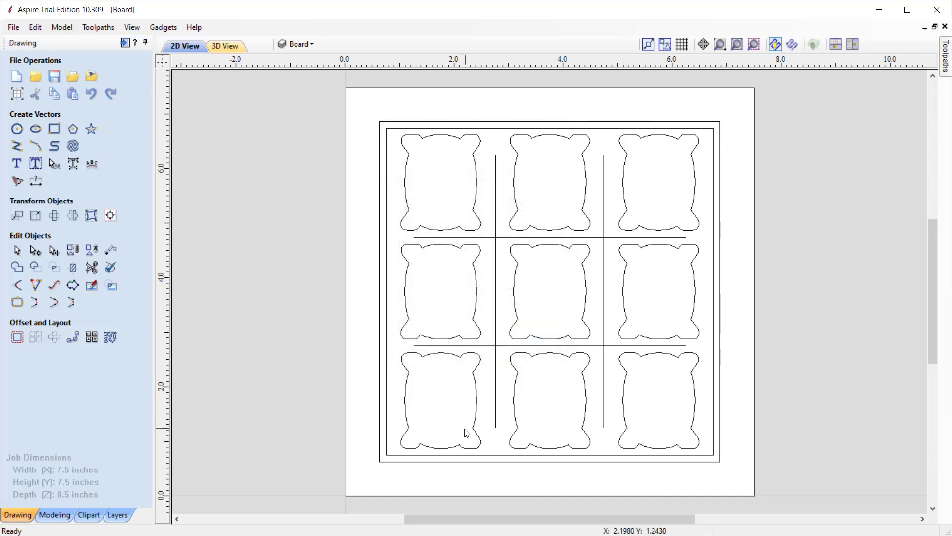
click(540, 347)
Save the Profile Border toolpath as a G Code (inch) .tap file.
click(124, 43)
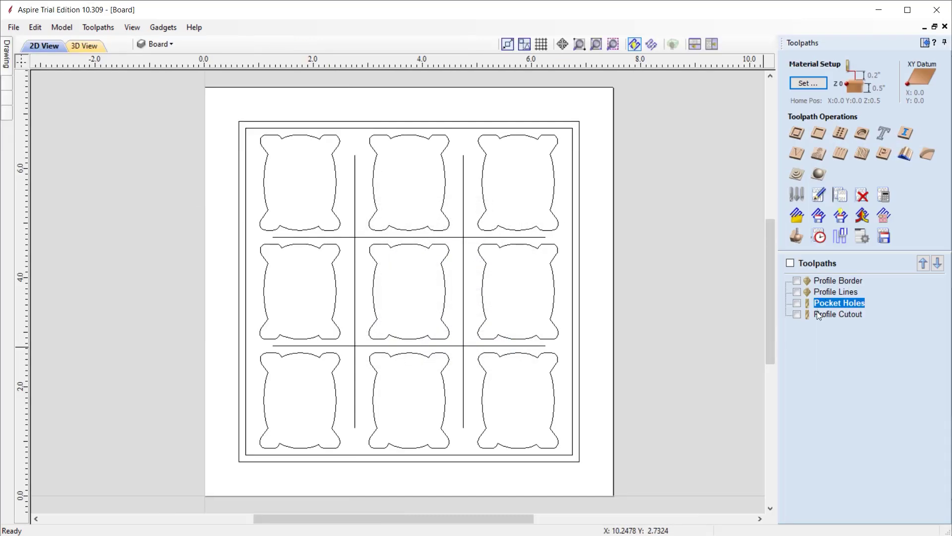
click(849, 281)
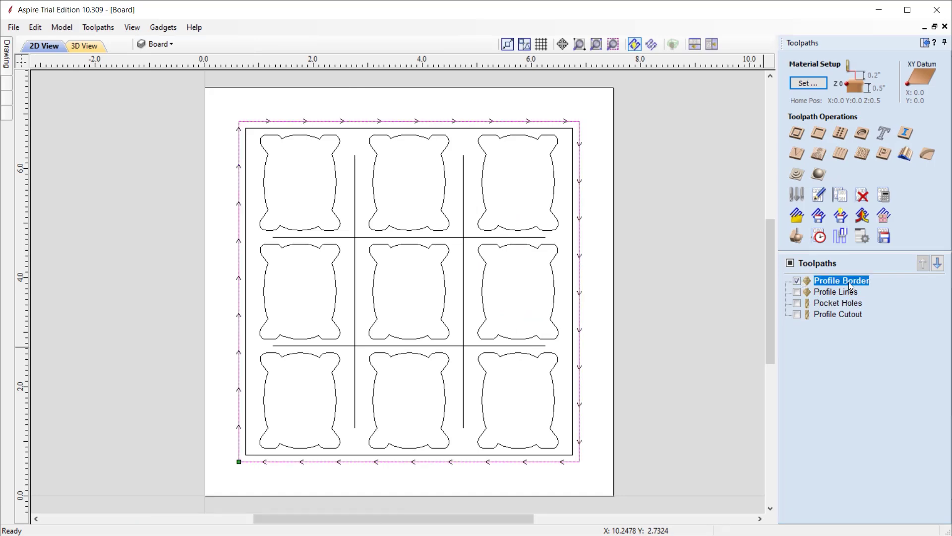
click(884, 237)
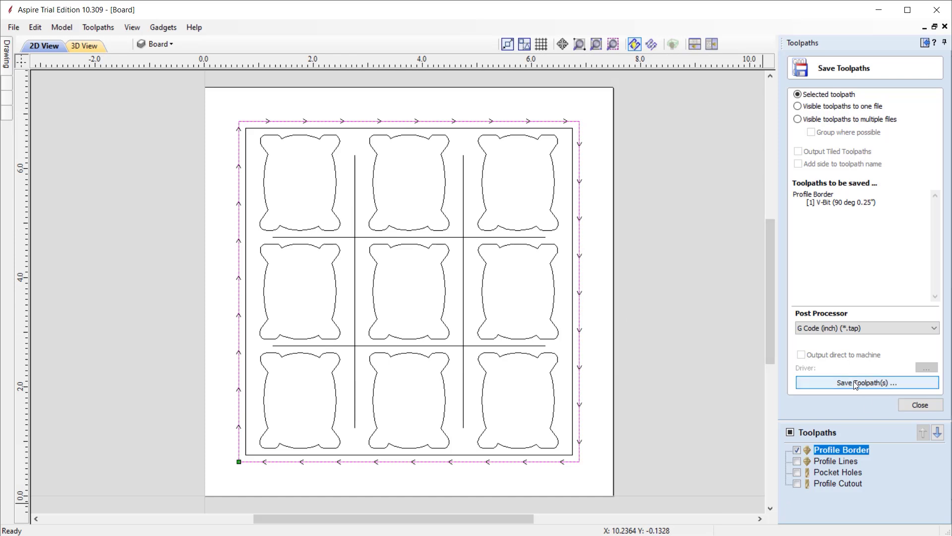
click(874, 383)
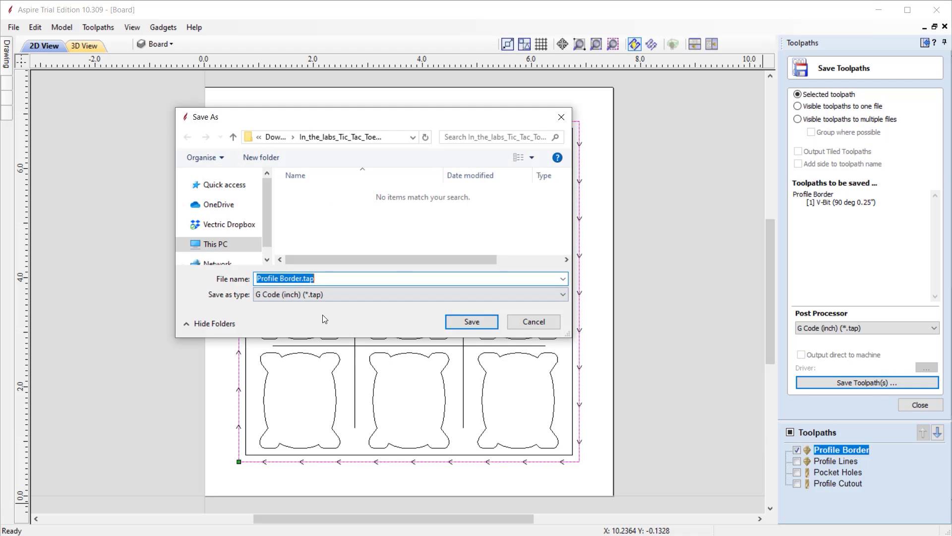
click(536, 325)
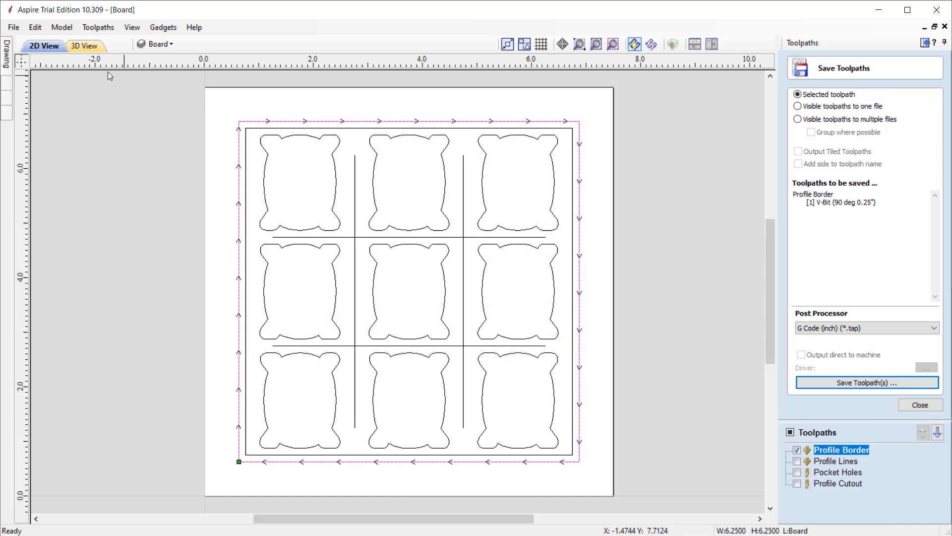
Start a new job with File > New, accepting the default Job Setup.
click(15, 27)
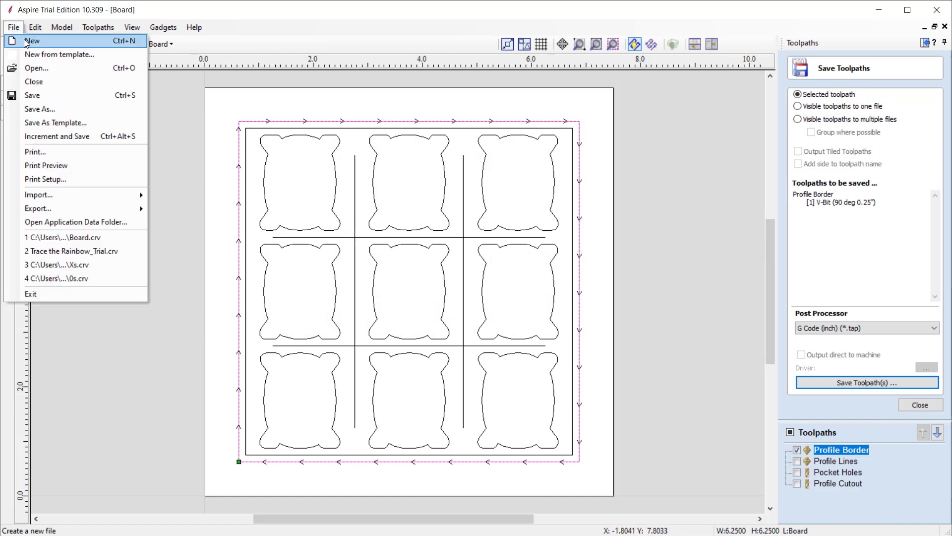
click(42, 38)
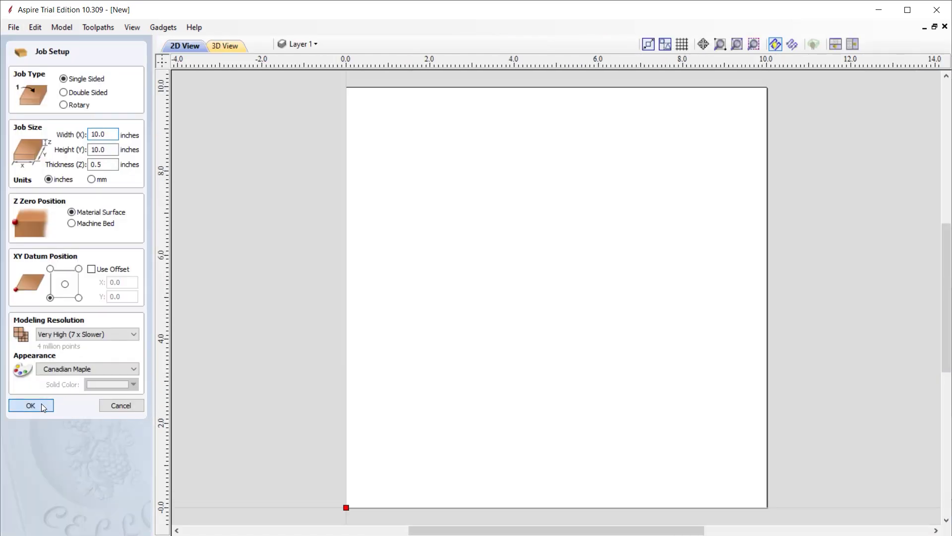
click(31, 406)
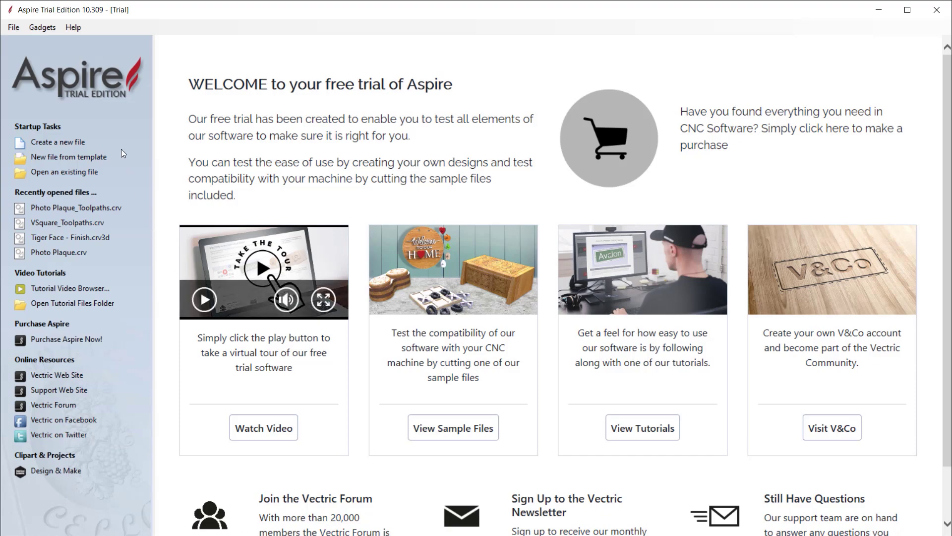
Enable Help > Trial - Laser Module, acknowledge the add-on notice, and restart Aspire.
click(74, 28)
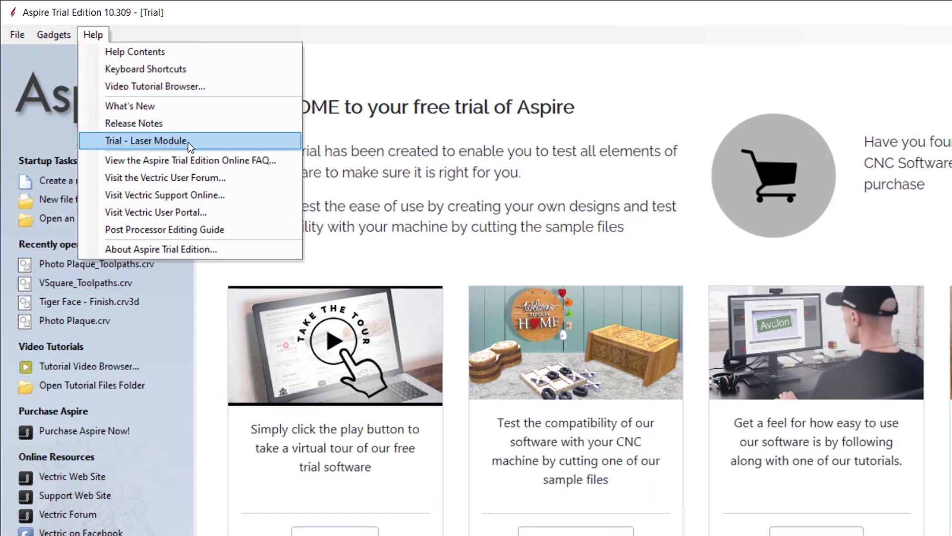
click(232, 139)
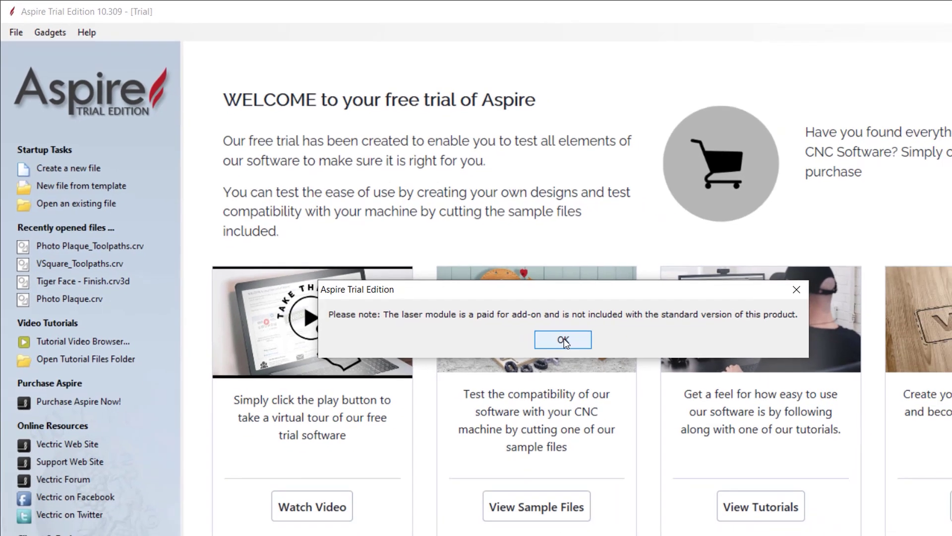
click(605, 365)
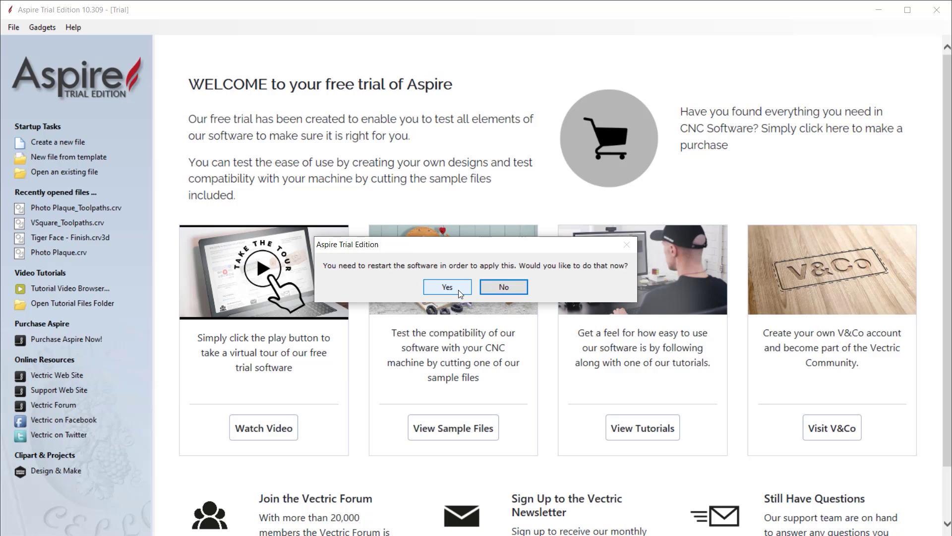
click(453, 286)
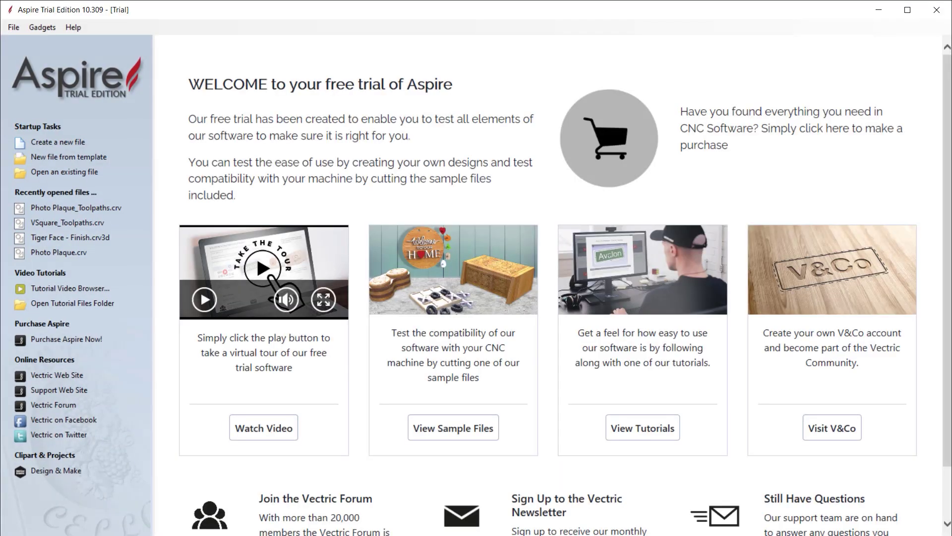
Create a new blank job with the default 10 x 10 inch job setup.
click(78, 142)
click(31, 406)
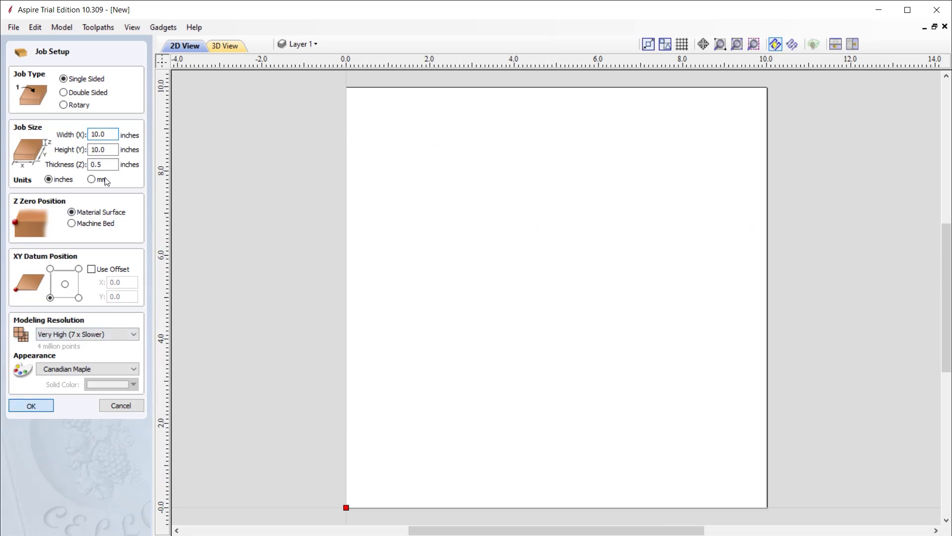
Preview and close the Laser Cut & Fill and Laser Picture toolpath forms.
click(124, 43)
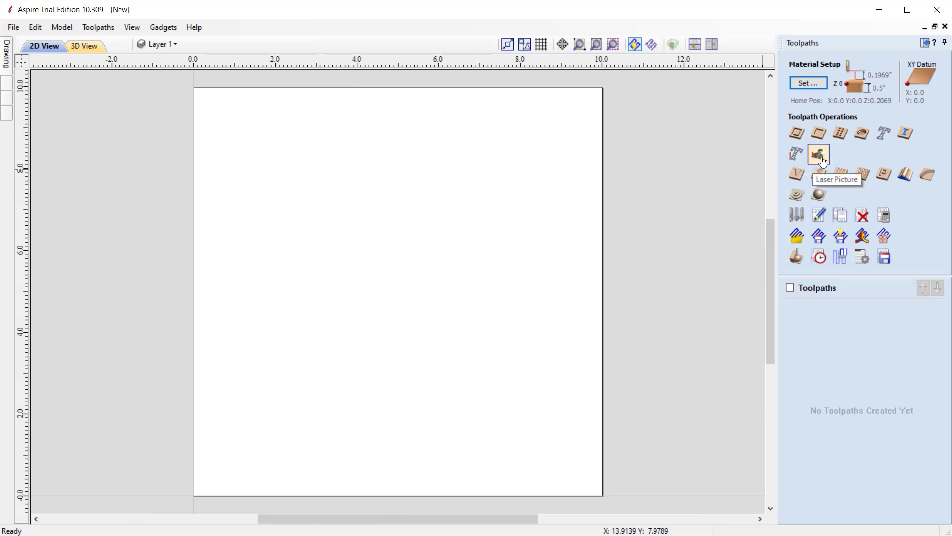
click(797, 154)
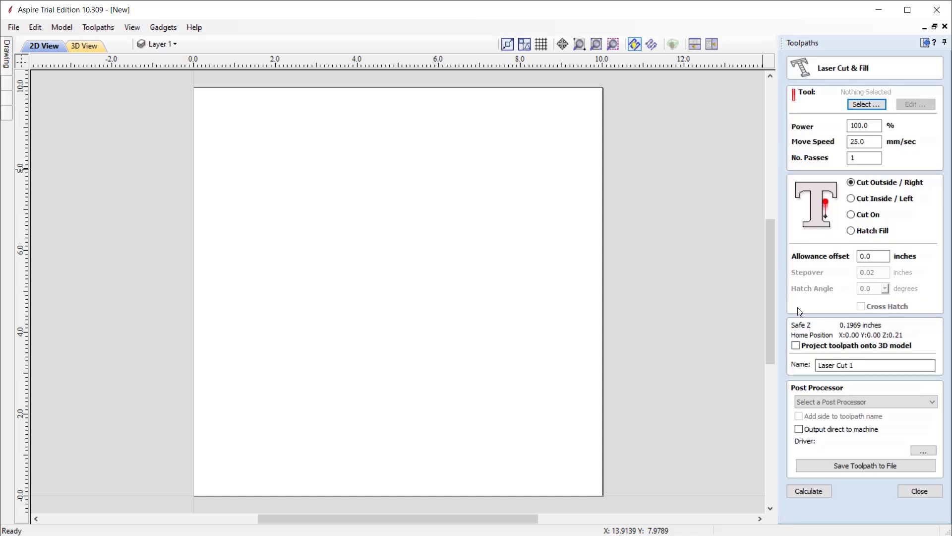
click(921, 492)
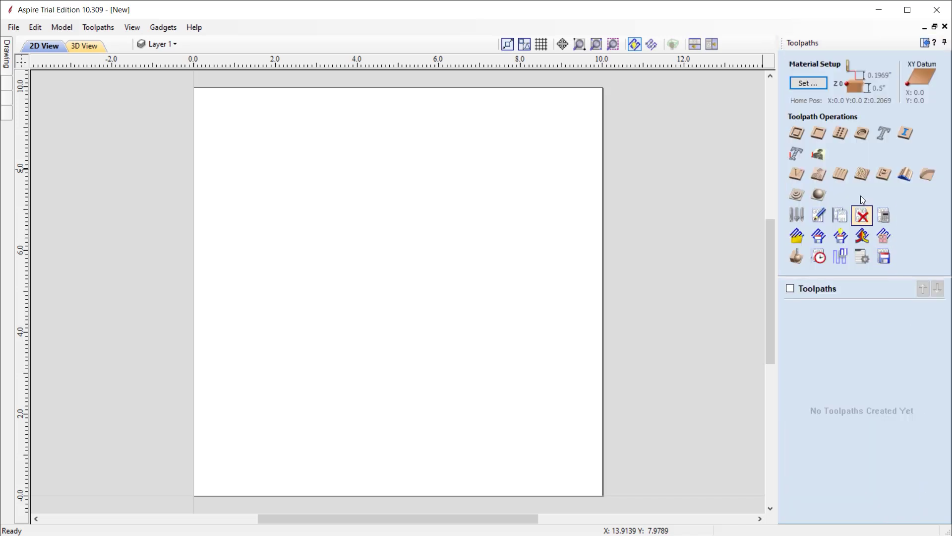
click(818, 154)
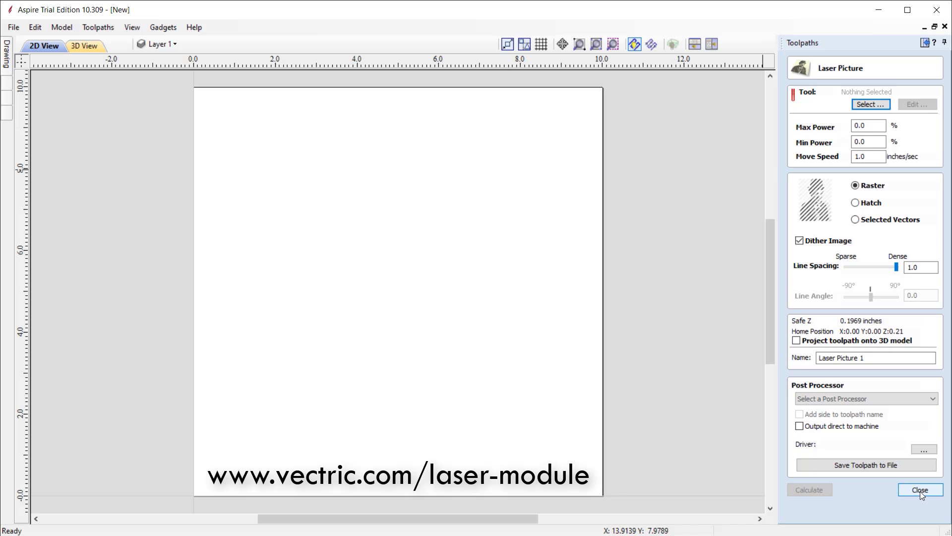
click(921, 491)
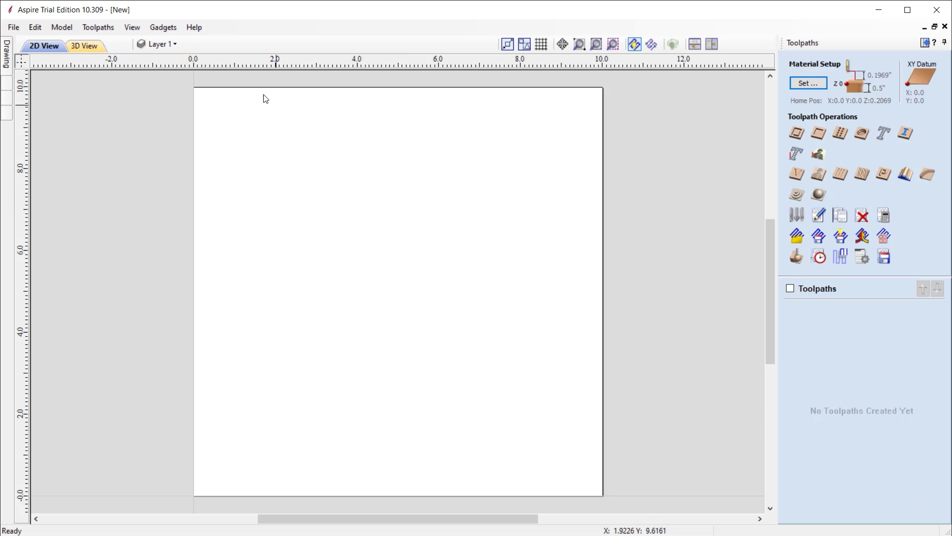
Switch off the Laser Module trial from Help and restart Aspire without saving the blank job.
click(194, 27)
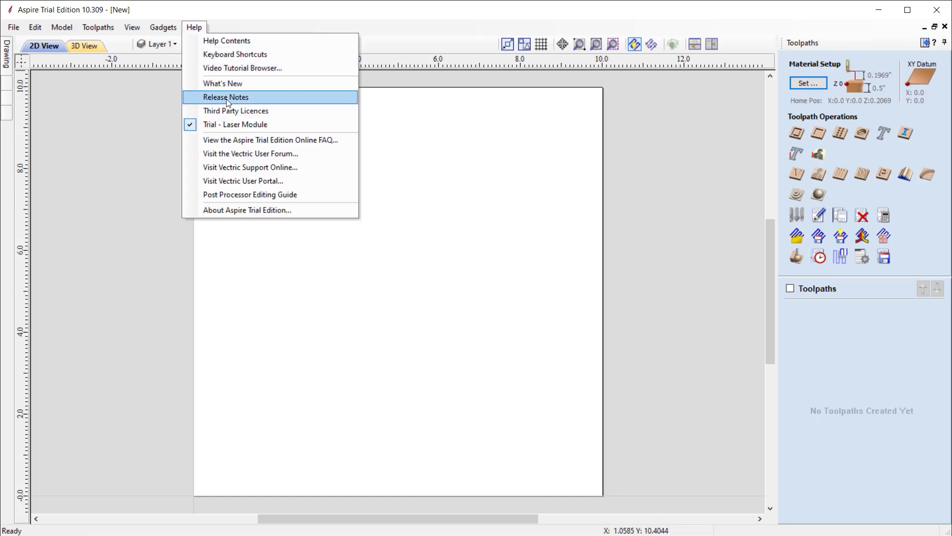
click(278, 124)
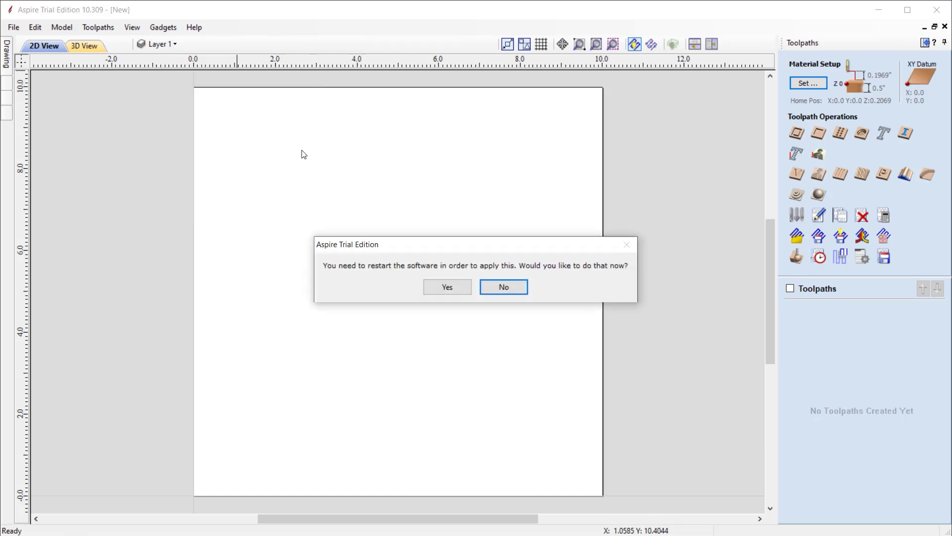
click(451, 287)
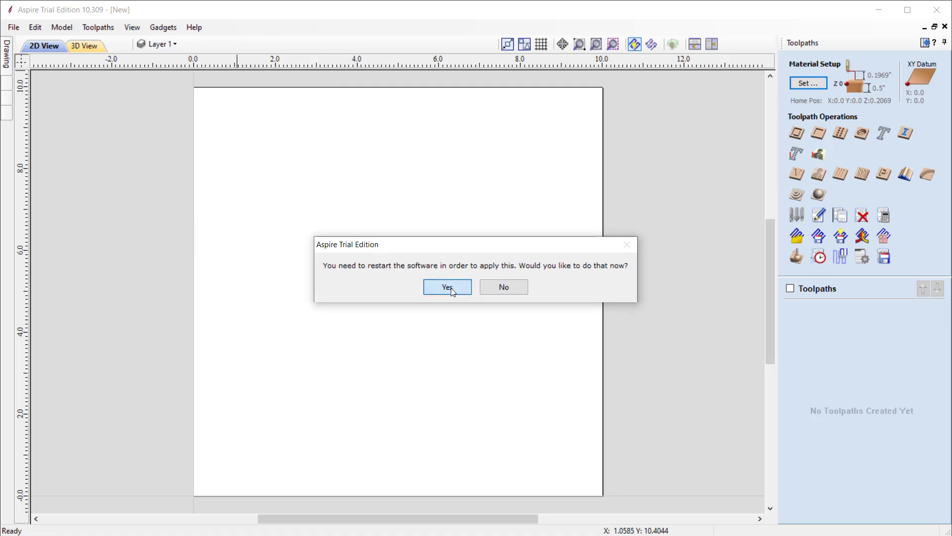
click(473, 311)
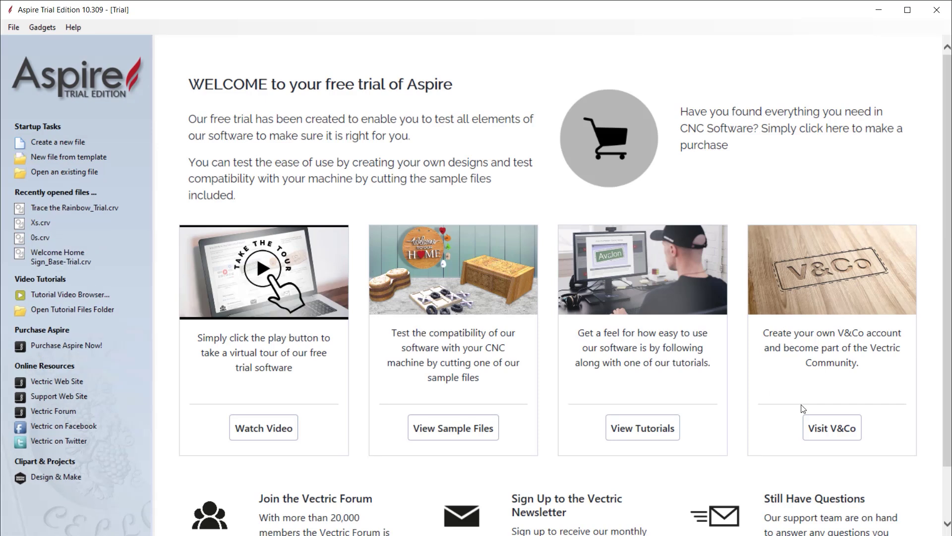
Review the software upgrade paths in the V&Co account portal, then browse and close the Aspire Gallery forum.
click(833, 428)
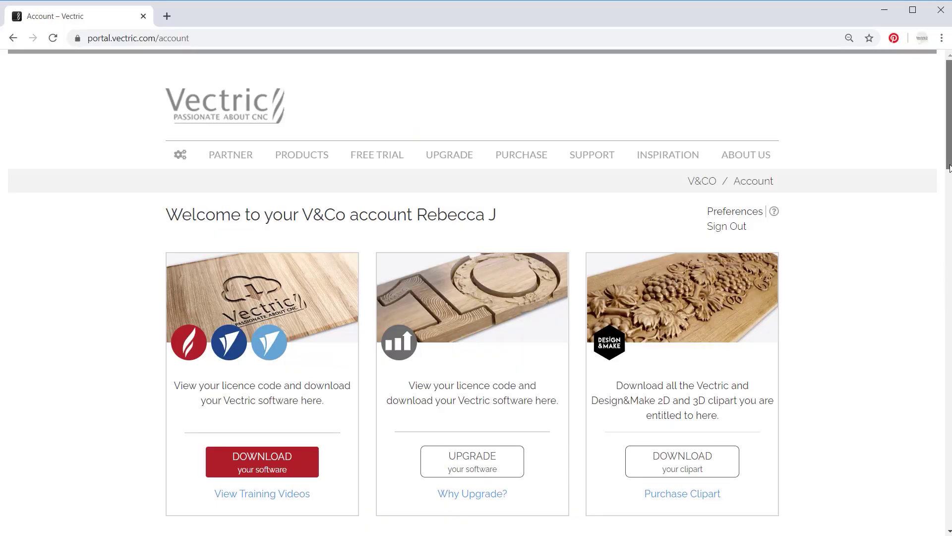
drag(949, 170, 904, 176)
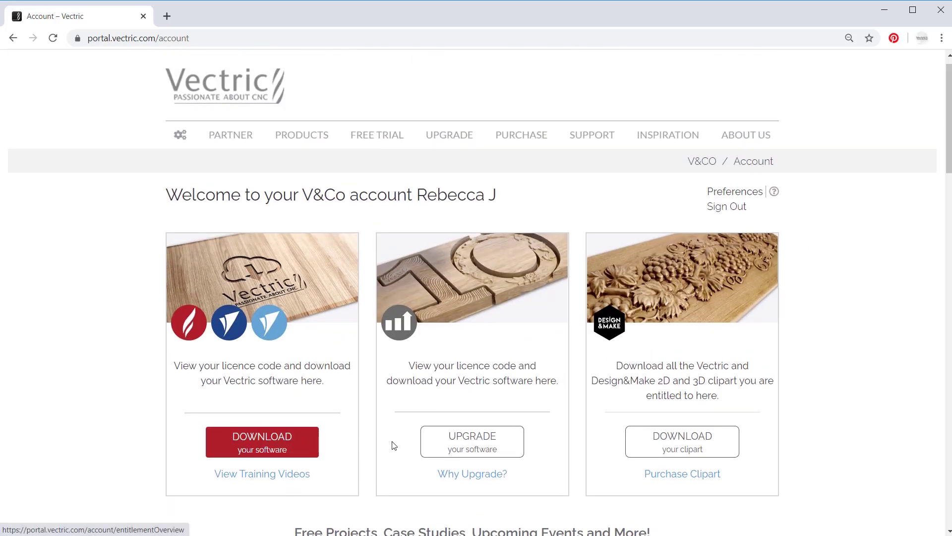
click(486, 448)
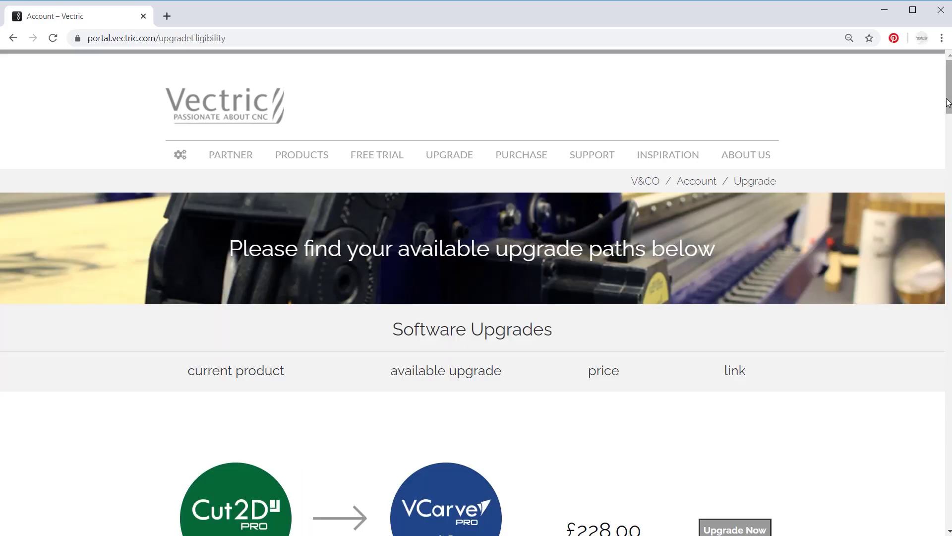
scroll(927, 129, down, 3)
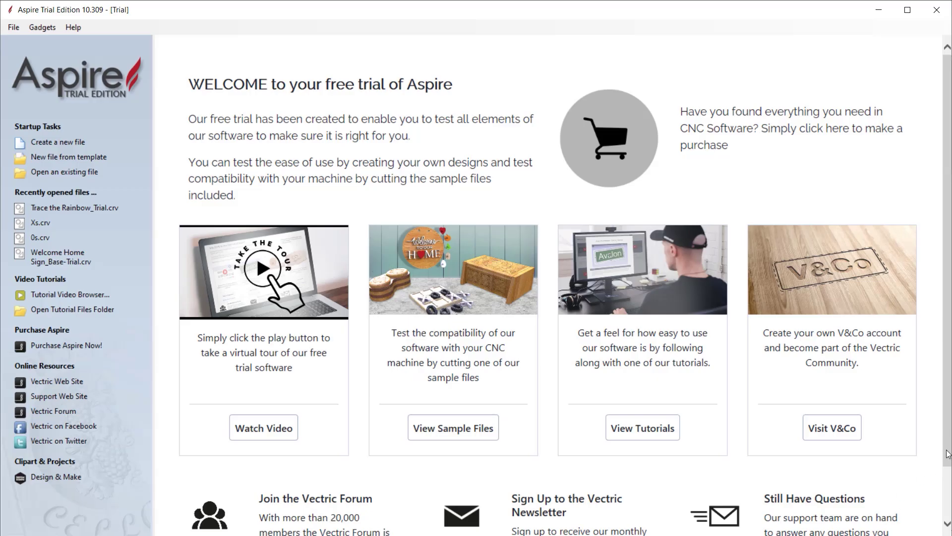
scroll(947, 454, down, 1)
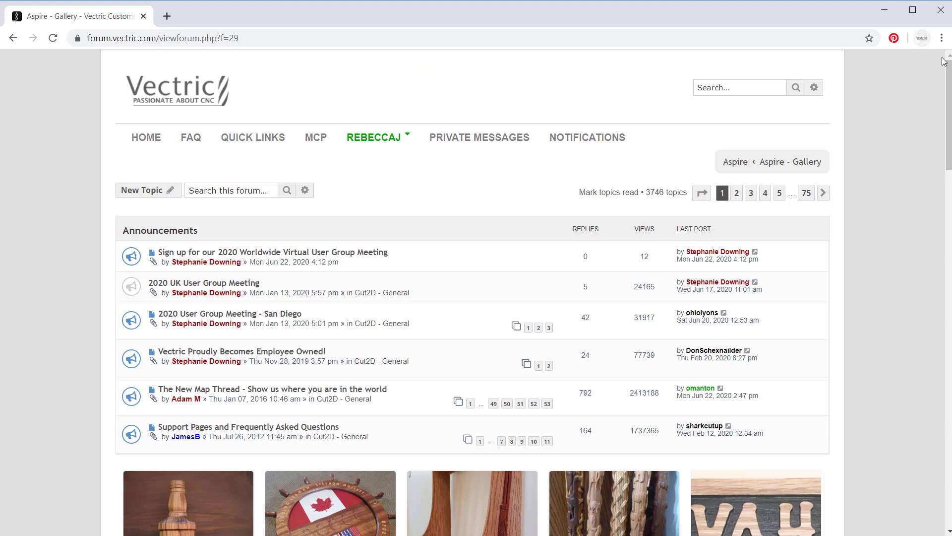
drag(948, 67, 939, 28)
click(941, 9)
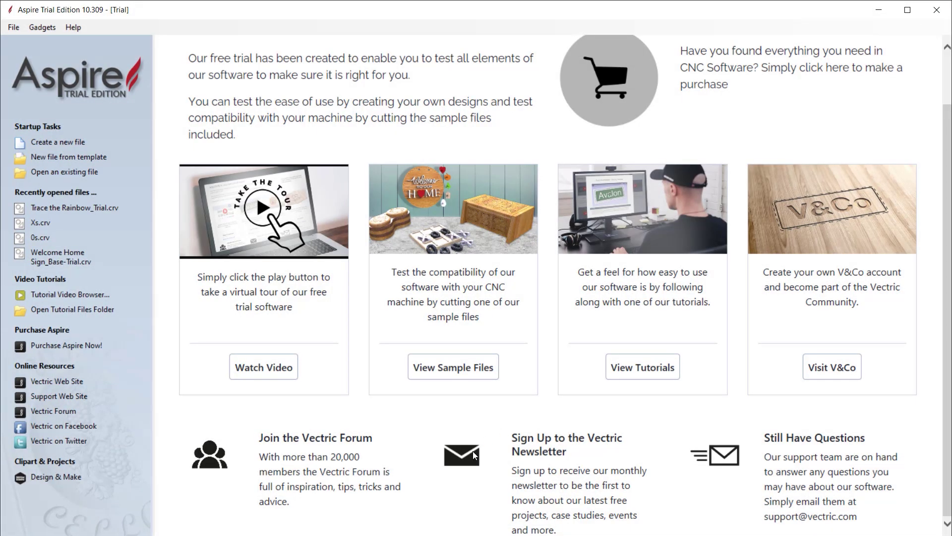
Subscribe an email address to the Vectric monthly newsletter, then close the browser.
click(463, 450)
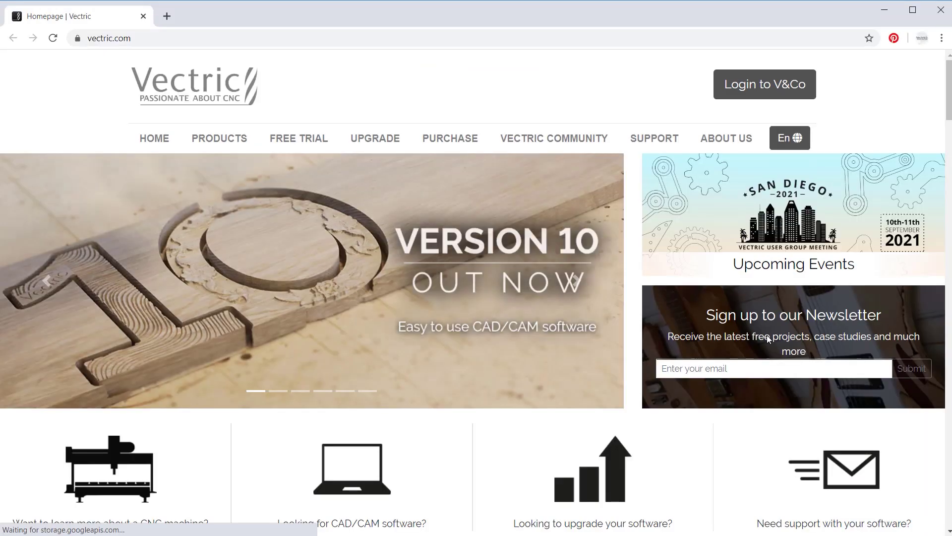
click(757, 370)
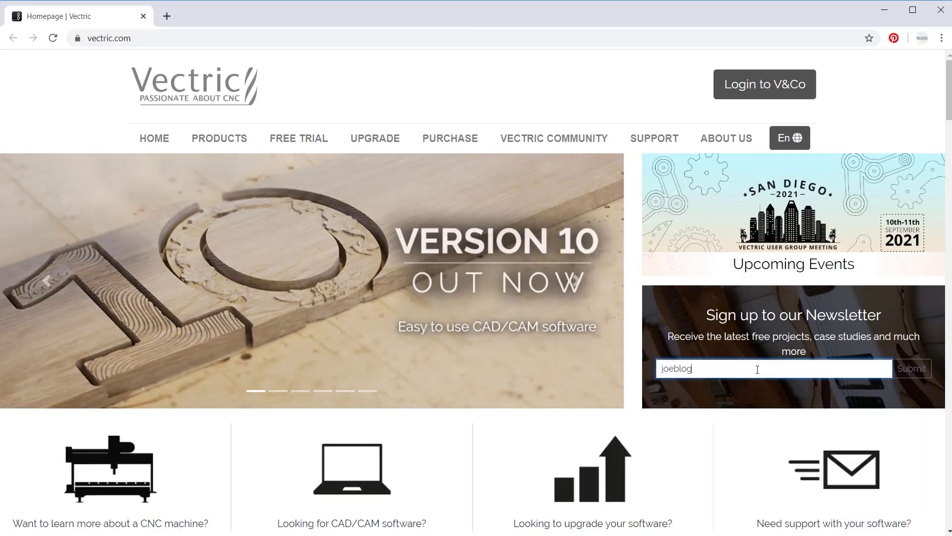
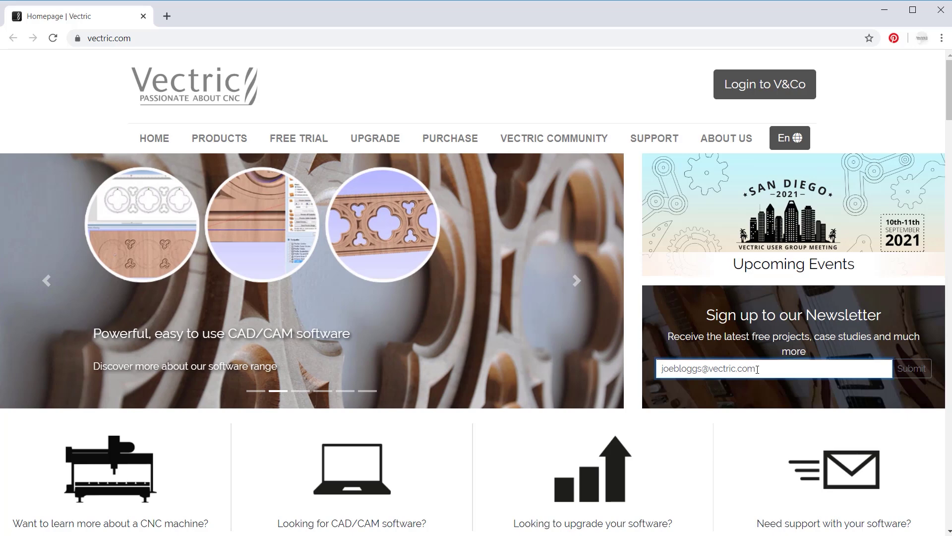
click(915, 368)
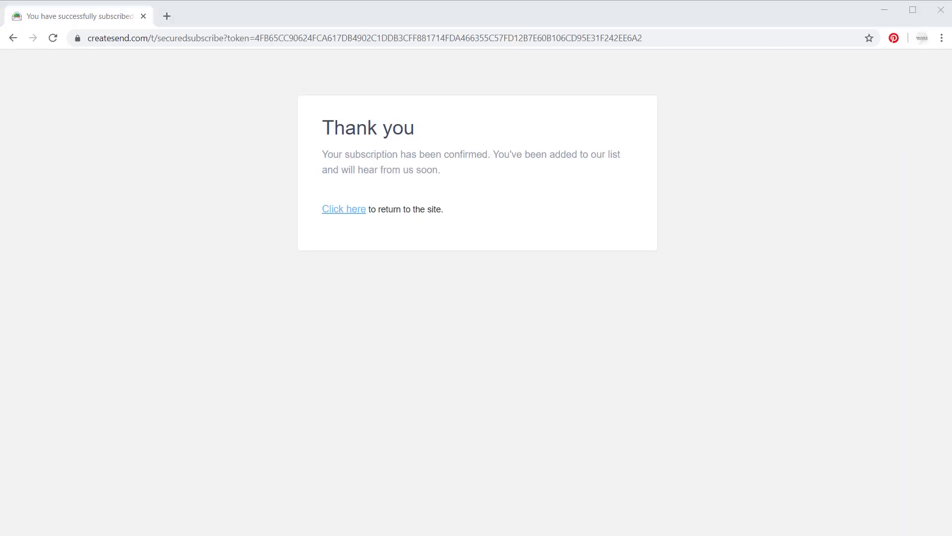
click(941, 10)
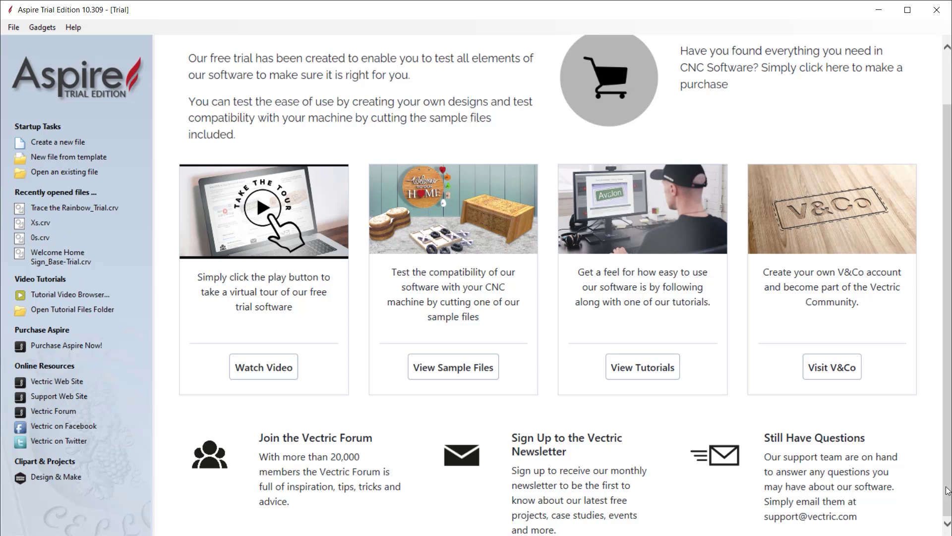
drag(948, 491, 948, 430)
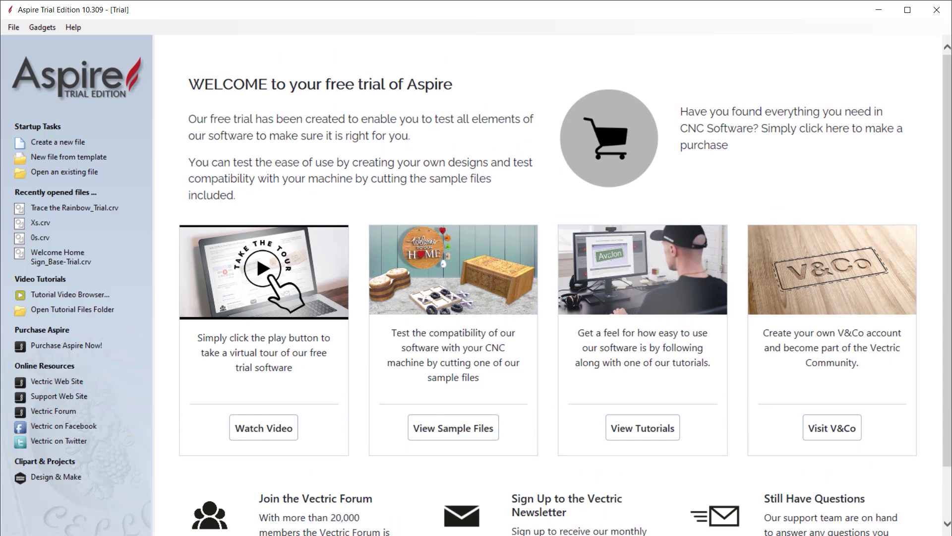
Continue to checkout on the Aspire purchase page with Aspire V10 at £1,800.00.
click(609, 141)
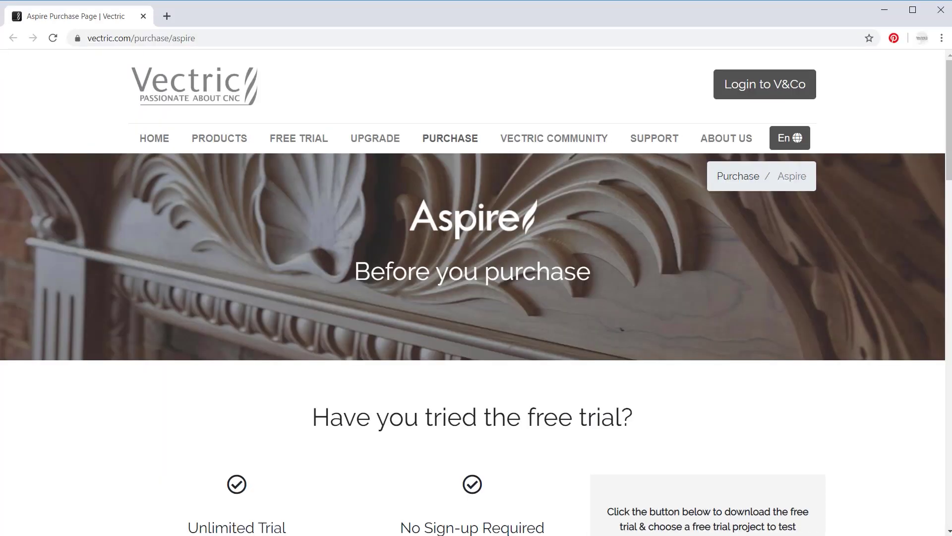
drag(940, 207, 921, 470)
scroll(922, 470, down, 3)
click(473, 379)
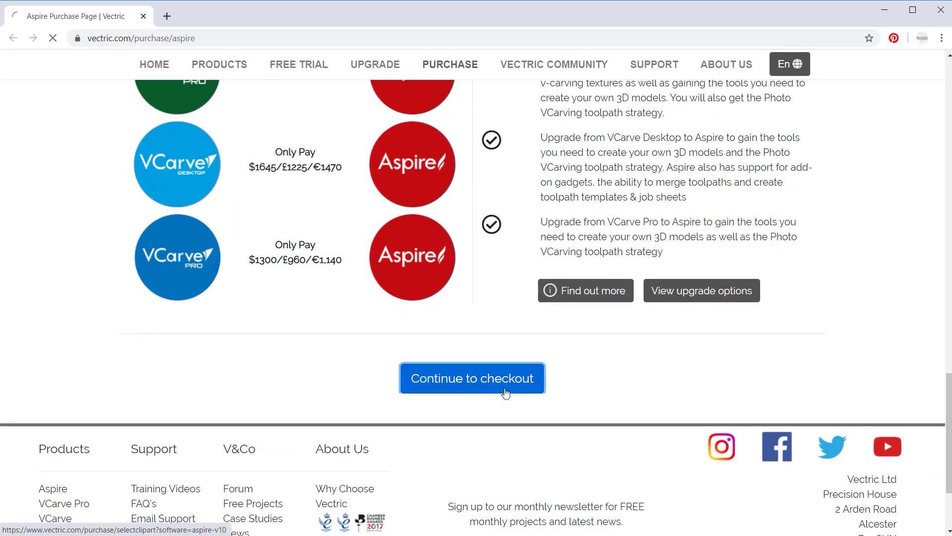